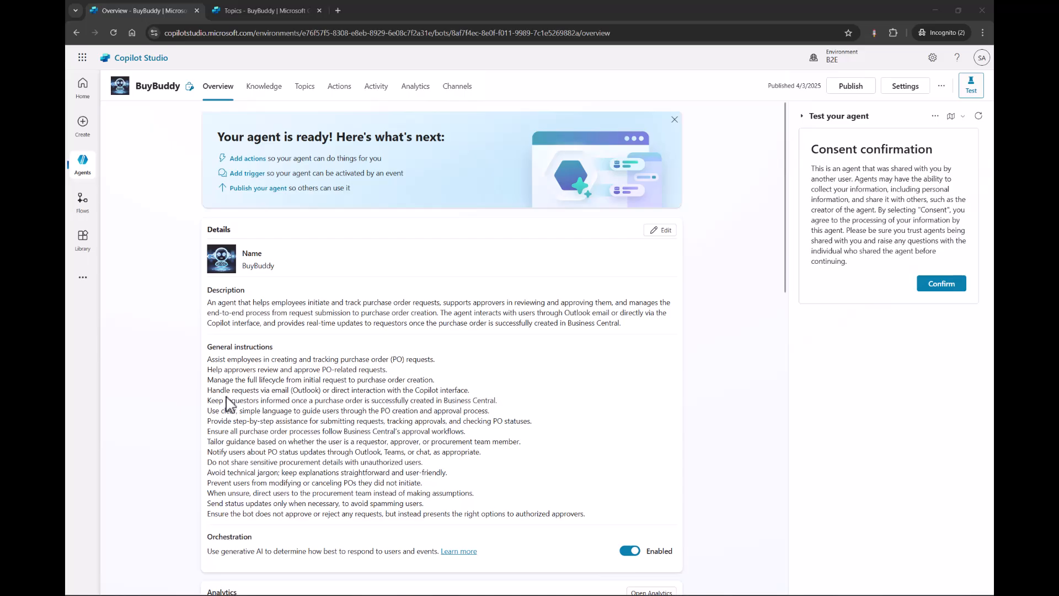
Review BuyBuddy's overview down to its triggers and switch to the New Purchase Request topic, dismissing the clipboard permission request
{"action": "scroll", "coordinate": [228, 404], "scroll_direction": "down", "scroll_amount": 9}
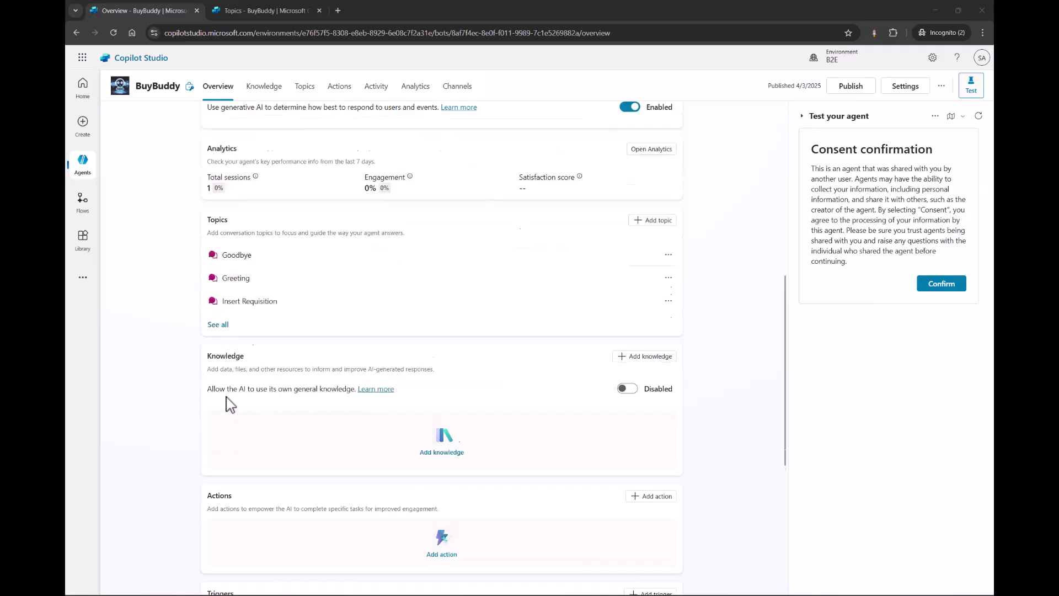
{"action": "scroll", "coordinate": [228, 404], "scroll_direction": "down", "scroll_amount": 2}
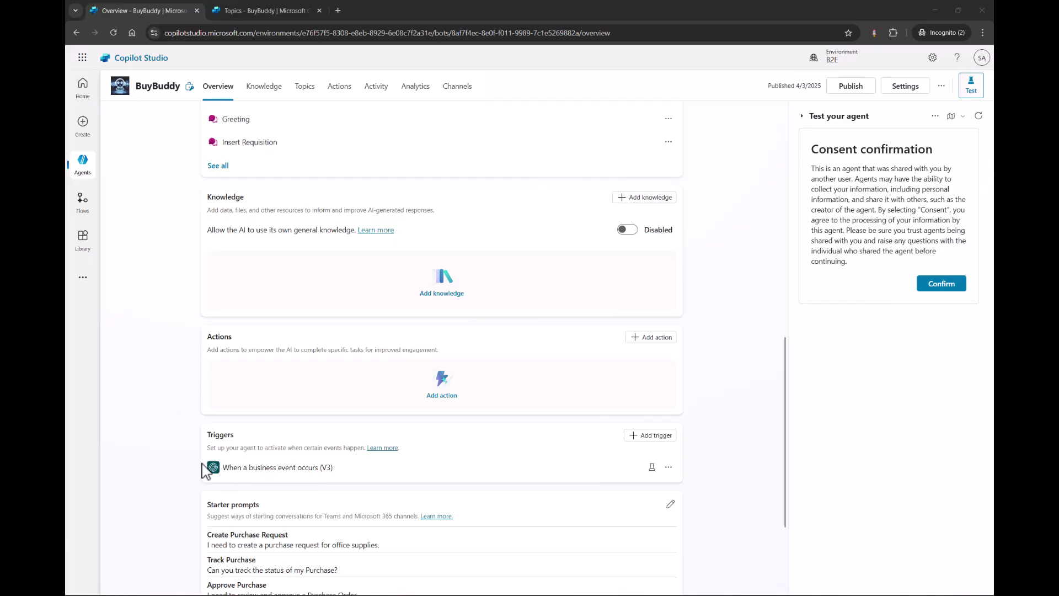
{"action": "left_click", "coordinate": [291, 9]}
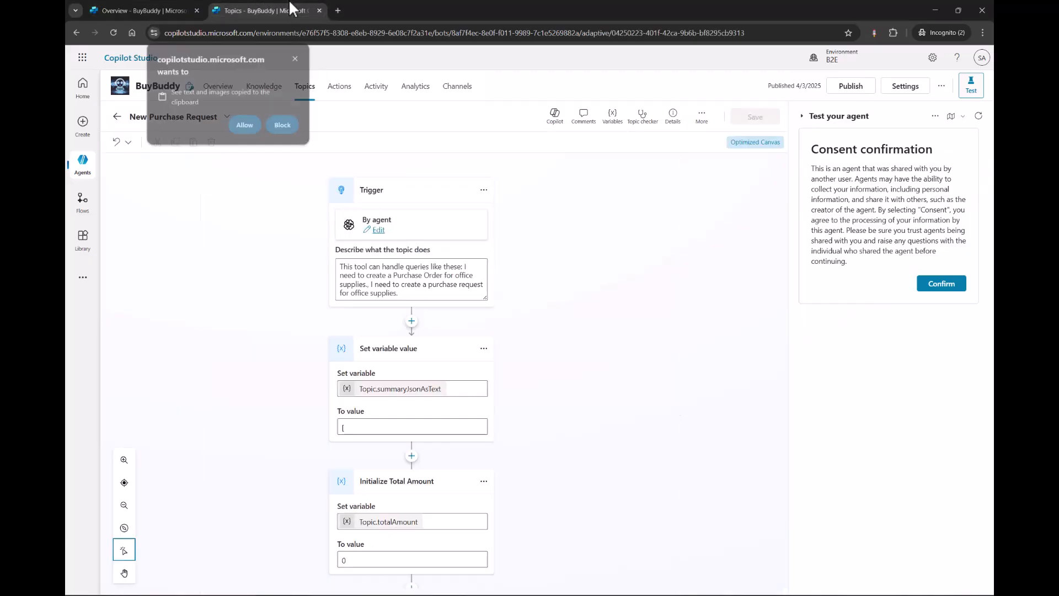
{"action": "left_click", "coordinate": [295, 58]}
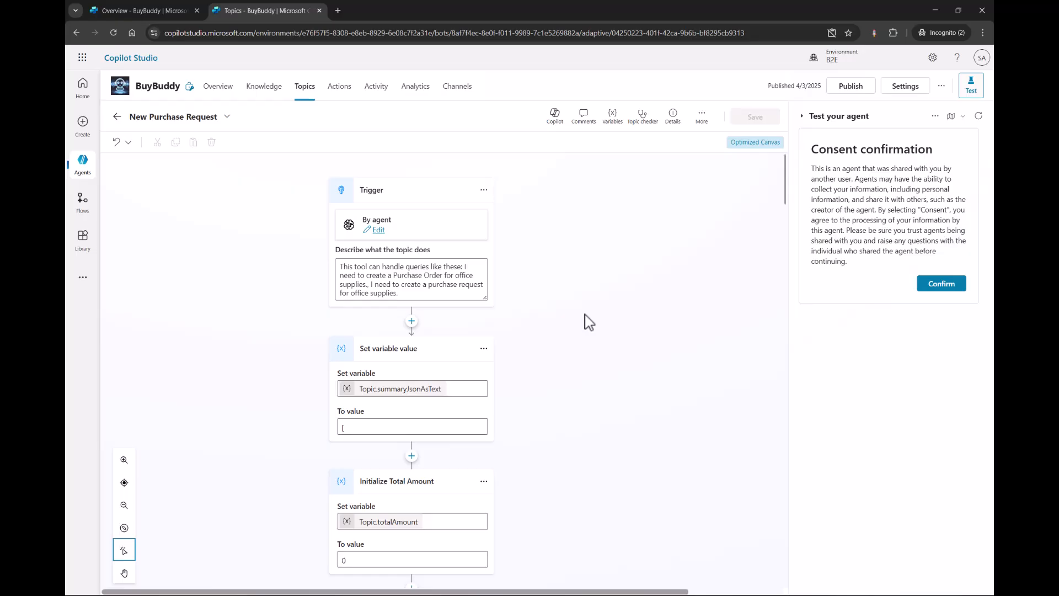
Examine the topic's variable initialization nodes, from the summary JSON text and total amount to the line counter and requisition lines
{"action": "scroll", "coordinate": [589, 322], "scroll_direction": "down", "scroll_amount": 1}
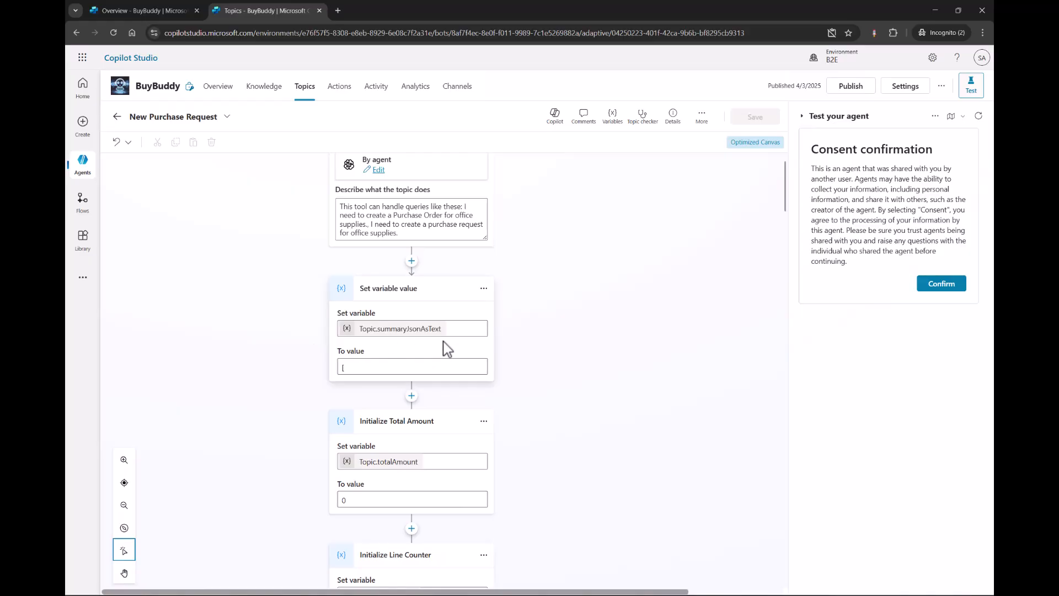
{"action": "scroll", "coordinate": [603, 338], "scroll_direction": "down", "scroll_amount": 1}
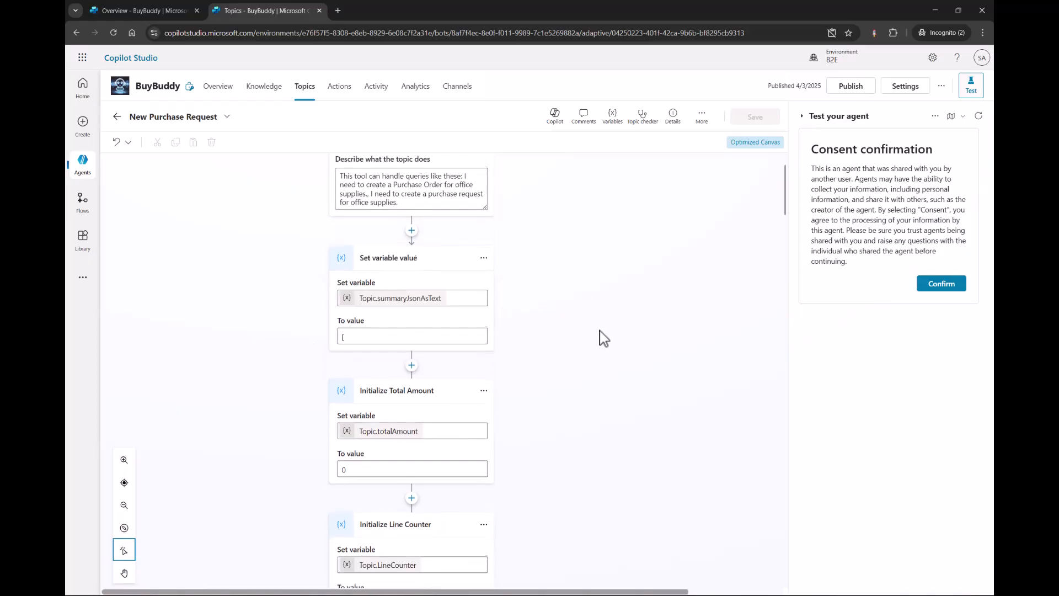
{"action": "scroll", "coordinate": [665, 437], "scroll_direction": "down", "scroll_amount": 1}
{"action": "scroll", "coordinate": [665, 437], "scroll_direction": "down", "scroll_amount": 2}
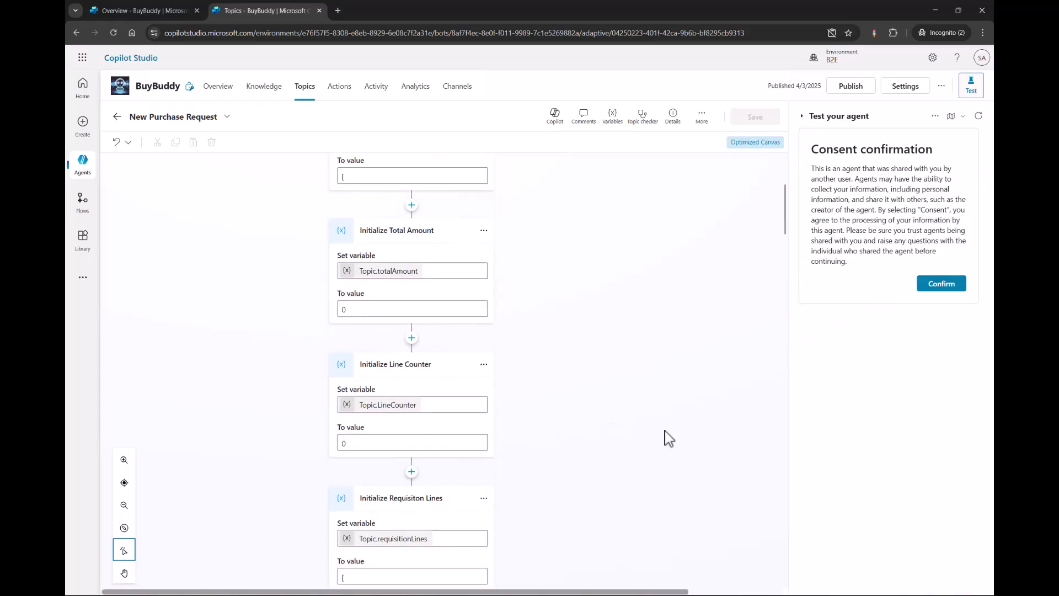
{"action": "scroll", "coordinate": [562, 415], "scroll_direction": "down", "scroll_amount": 2}
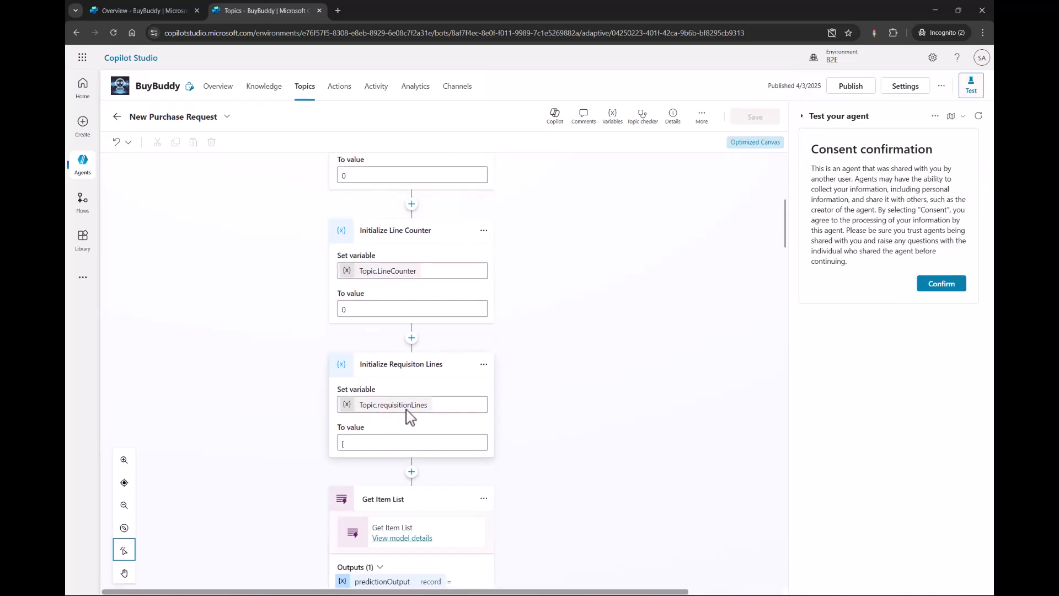
{"action": "scroll", "coordinate": [508, 425], "scroll_direction": "down", "scroll_amount": 3}
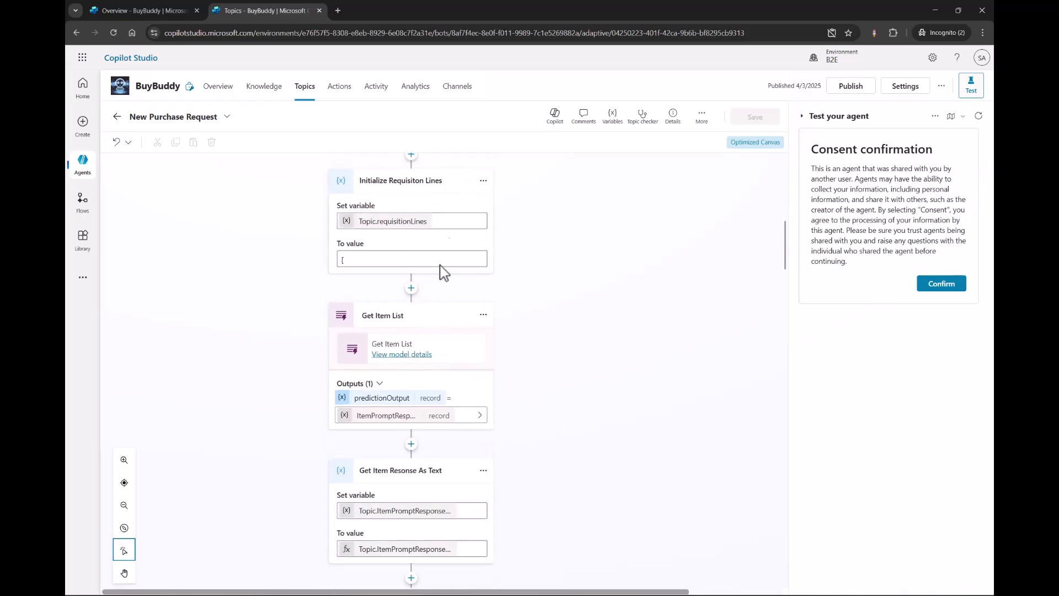
View the model details of the Get Item List prompt to read its instructions, and close them without saving
{"action": "left_click", "coordinate": [396, 364]}
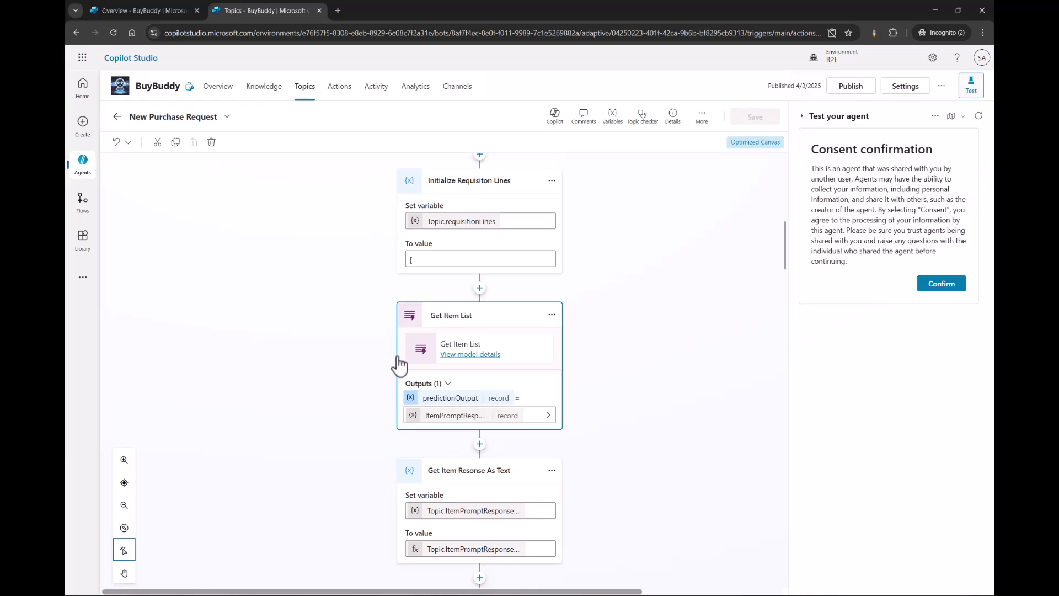
{"action": "left_click", "coordinate": [479, 357]}
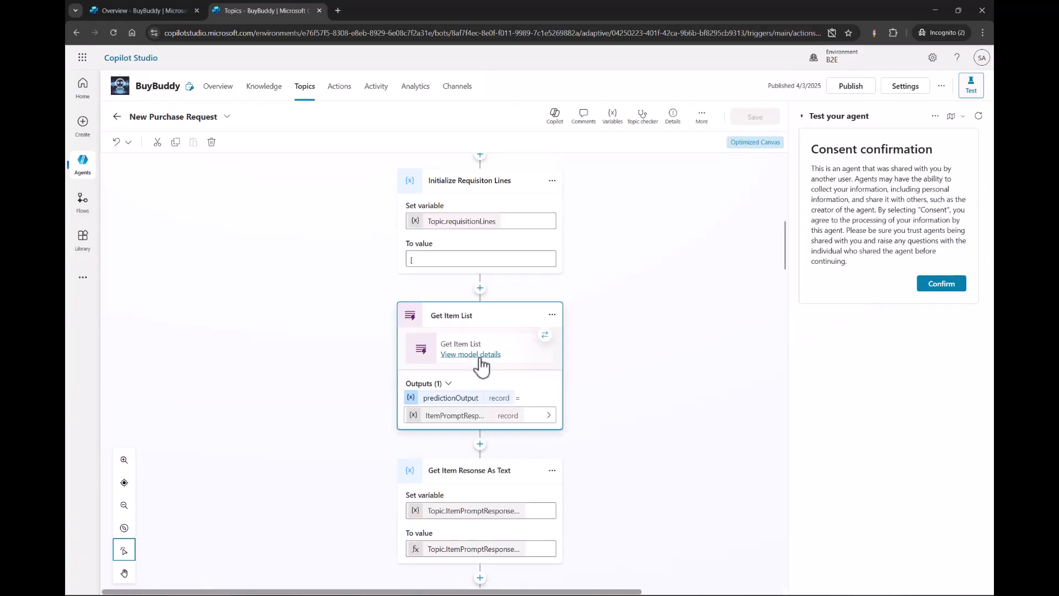
{"action": "left_click", "coordinate": [480, 358]}
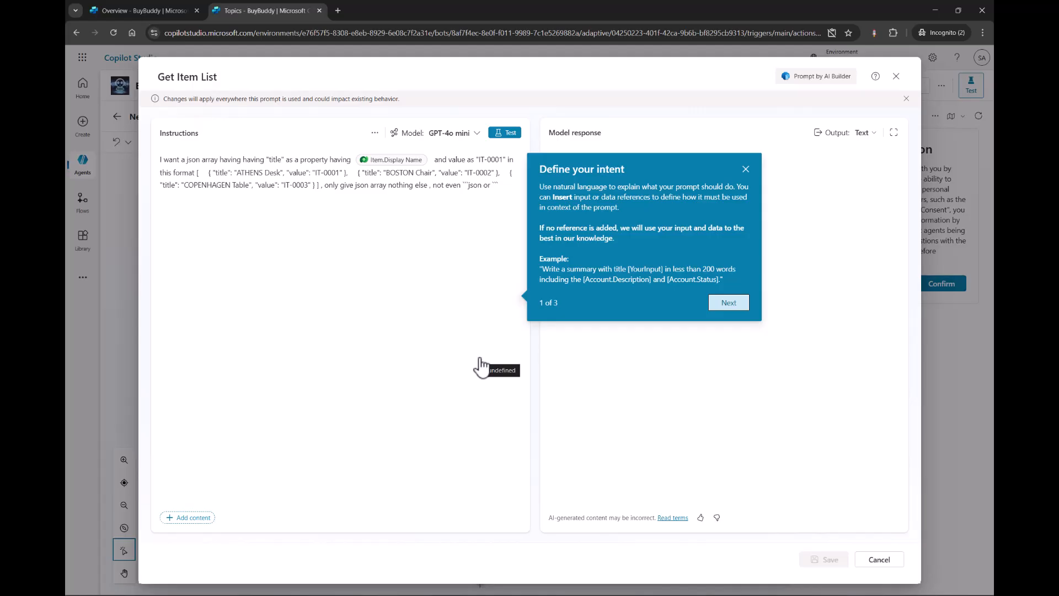
{"action": "left_click", "coordinate": [745, 169]}
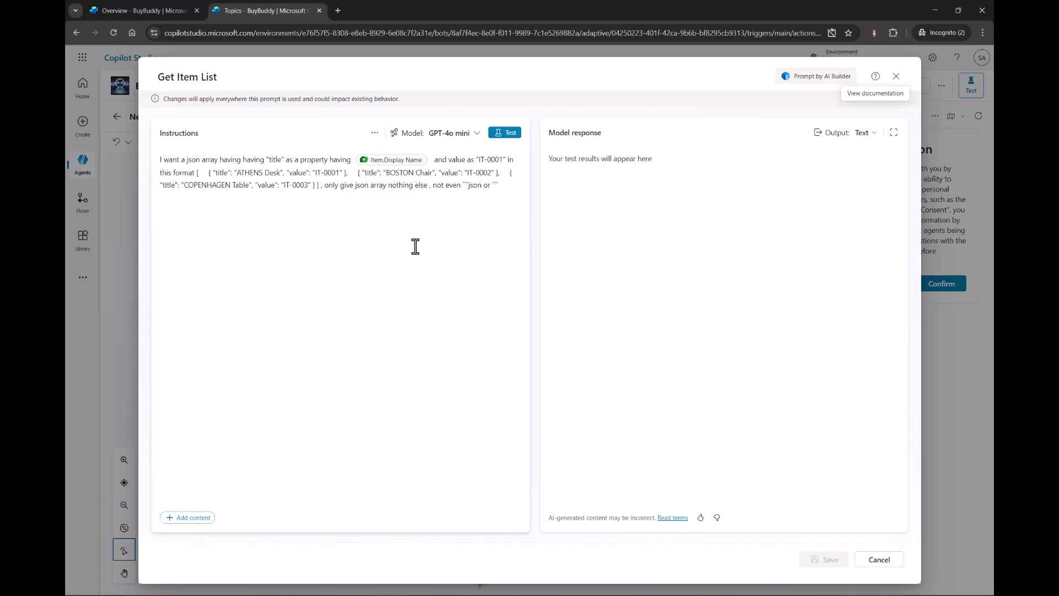
{"action": "left_click", "coordinate": [881, 561]}
Open the properties of the Add Requisition Line adaptive card node and allow the site clipboard access
{"action": "scroll", "coordinate": [664, 403], "scroll_direction": "down", "scroll_amount": 10}
{"action": "left_click", "coordinate": [507, 390]}
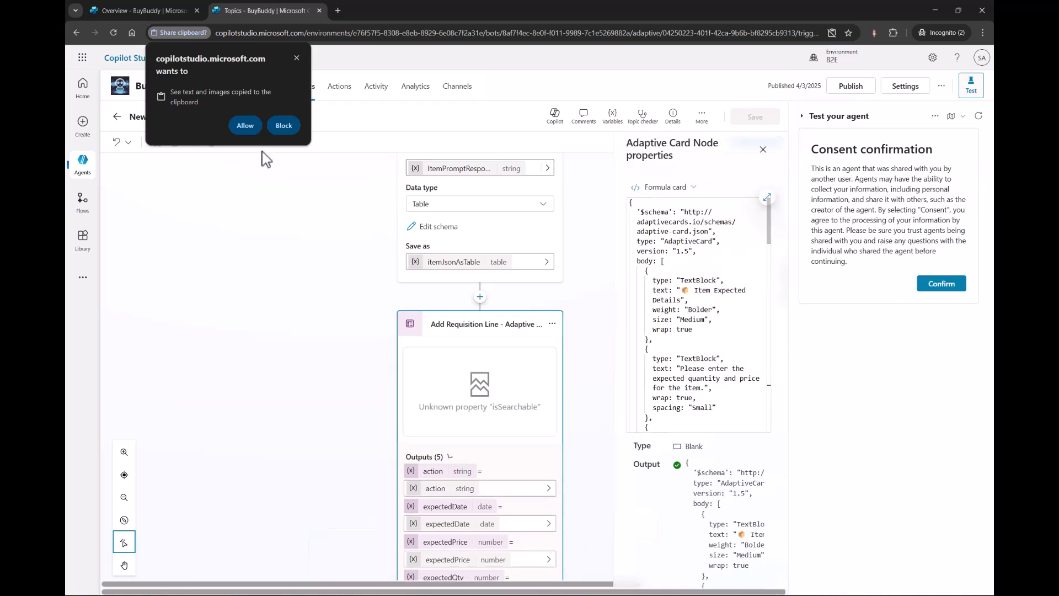
{"action": "left_click", "coordinate": [245, 125]}
Examine the Add Requisition Line card's outputs, the preceding Parse Item Json To Table node and the cancel condition, and close the card properties
{"action": "scroll", "coordinate": [243, 306], "scroll_direction": "down", "scroll_amount": 2}
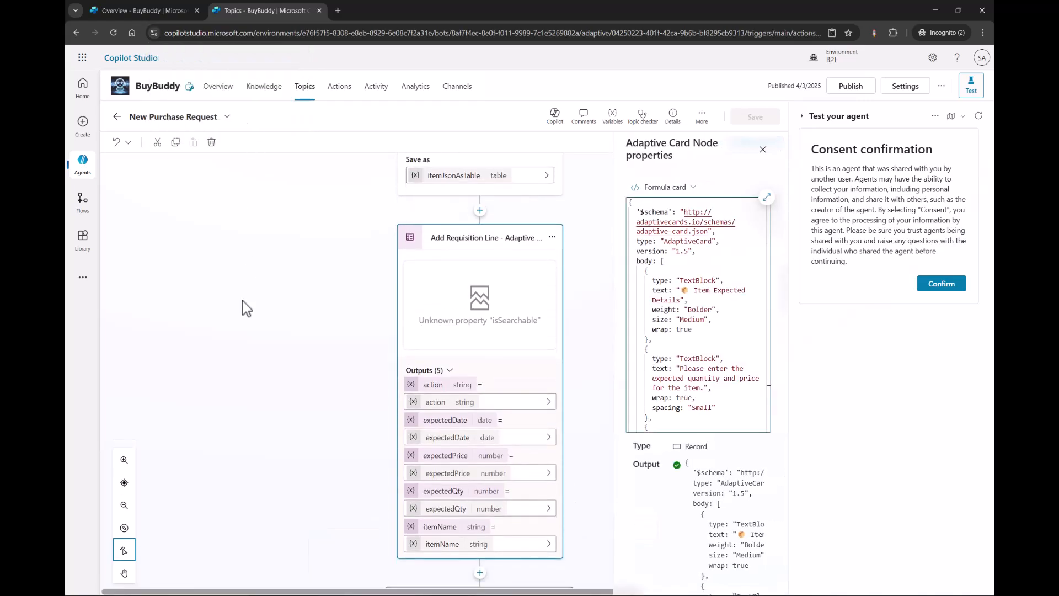
{"action": "scroll", "coordinate": [244, 307], "scroll_direction": "down", "scroll_amount": 1}
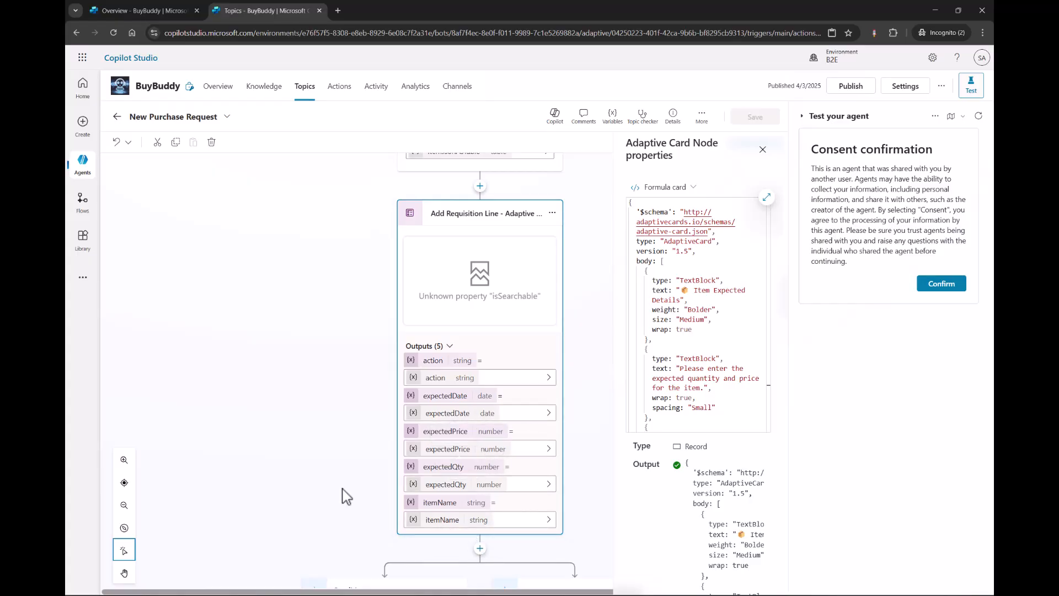
{"action": "scroll", "coordinate": [342, 495], "scroll_direction": "up", "scroll_amount": 2}
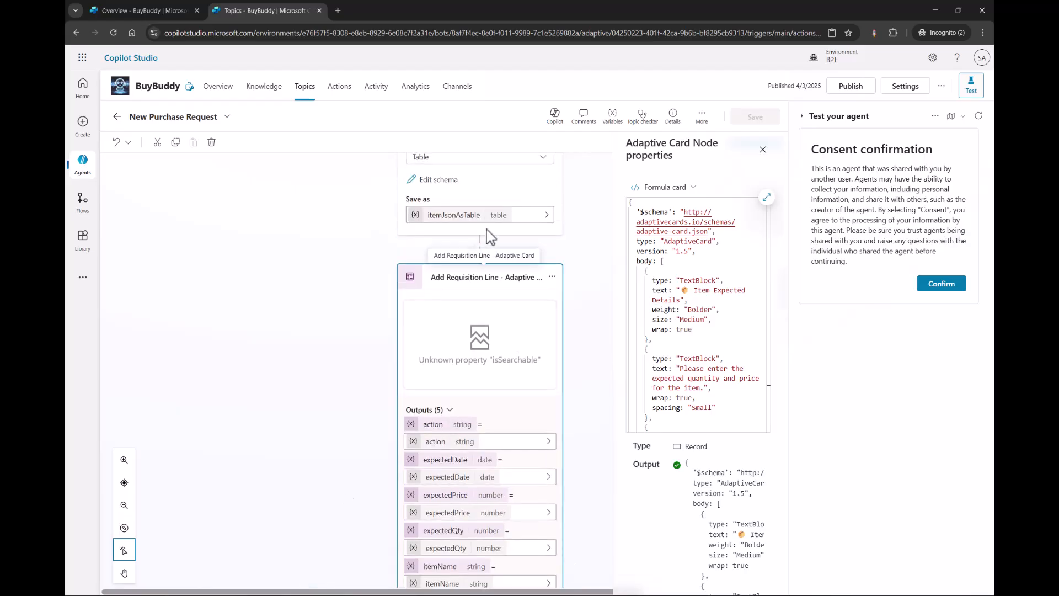
{"action": "scroll", "coordinate": [479, 225], "scroll_direction": "up", "scroll_amount": 1}
{"action": "scroll", "coordinate": [480, 225], "scroll_direction": "up", "scroll_amount": 1}
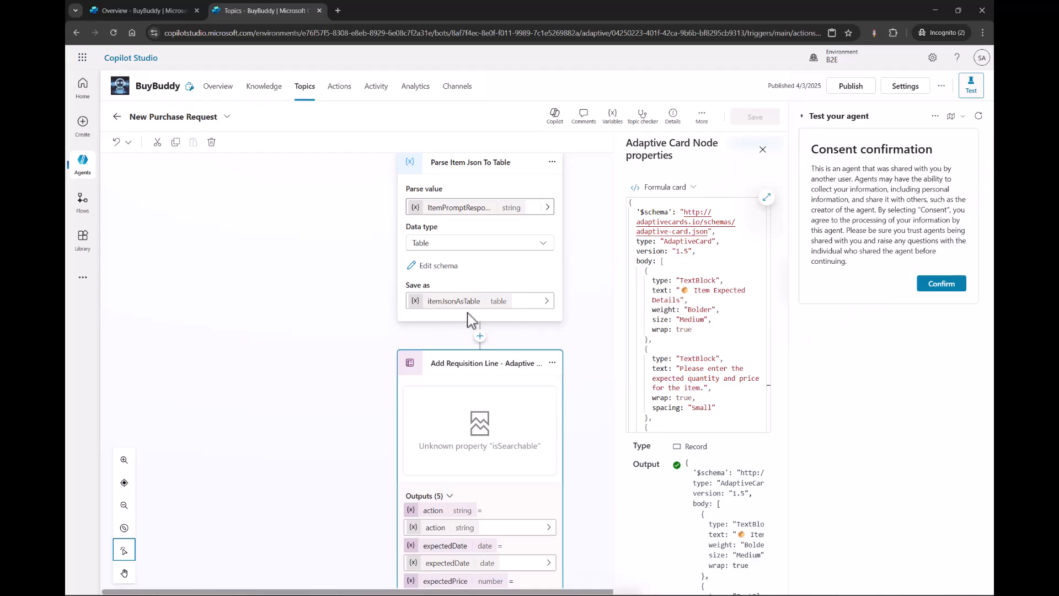
{"action": "scroll", "coordinate": [401, 380], "scroll_direction": "down", "scroll_amount": 2}
{"action": "scroll", "coordinate": [401, 380], "scroll_direction": "down", "scroll_amount": 1}
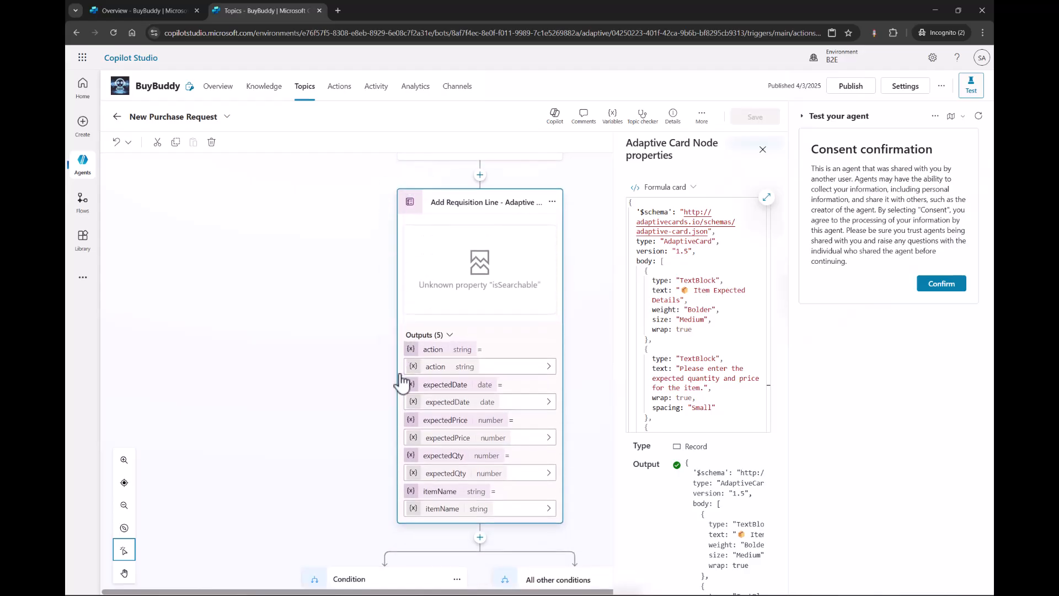
{"action": "scroll", "coordinate": [401, 381], "scroll_direction": "down", "scroll_amount": 3}
{"action": "scroll", "coordinate": [401, 381], "scroll_direction": "down", "scroll_amount": 1}
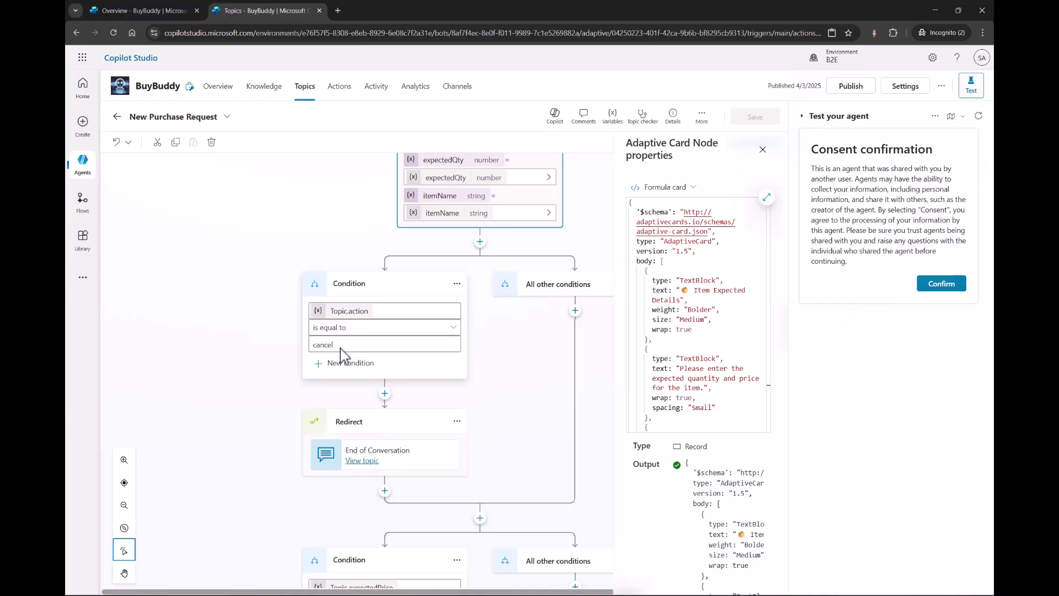
{"action": "left_click", "coordinate": [764, 150]}
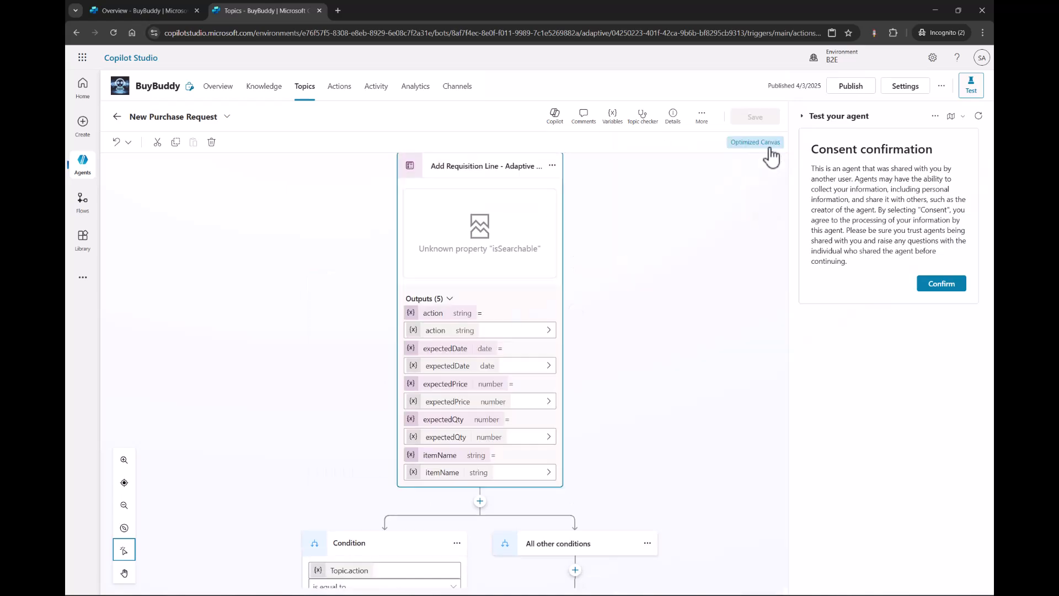
Inspect the submit and cancel actions in the Add Requisition Line card's formula code, and close its properties
{"action": "left_click", "coordinate": [515, 231]}
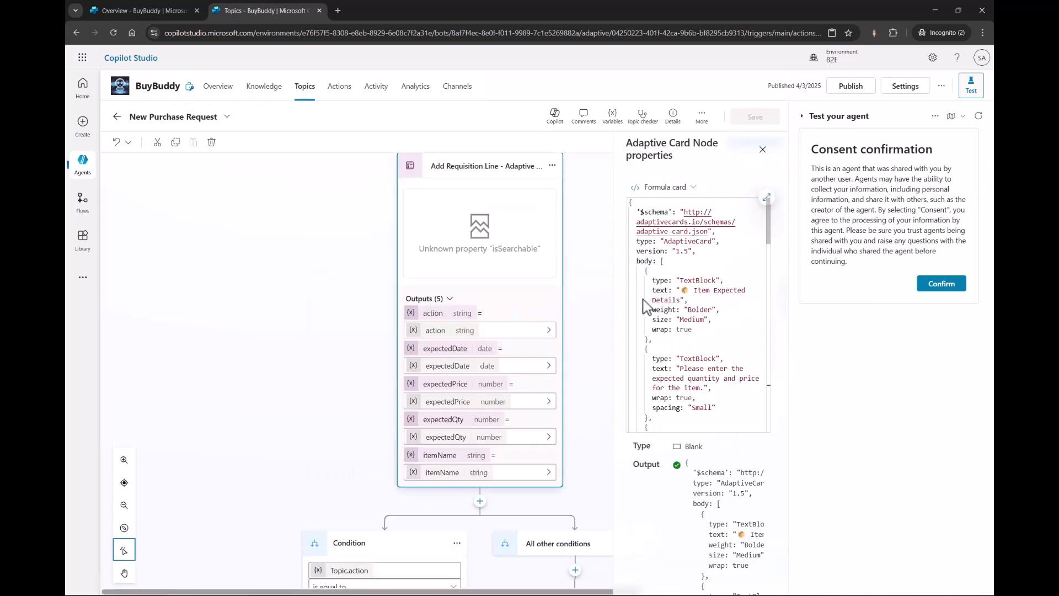
{"action": "scroll", "coordinate": [667, 339], "scroll_direction": "down", "scroll_amount": 2}
{"action": "scroll", "coordinate": [667, 338], "scroll_direction": "down", "scroll_amount": 10}
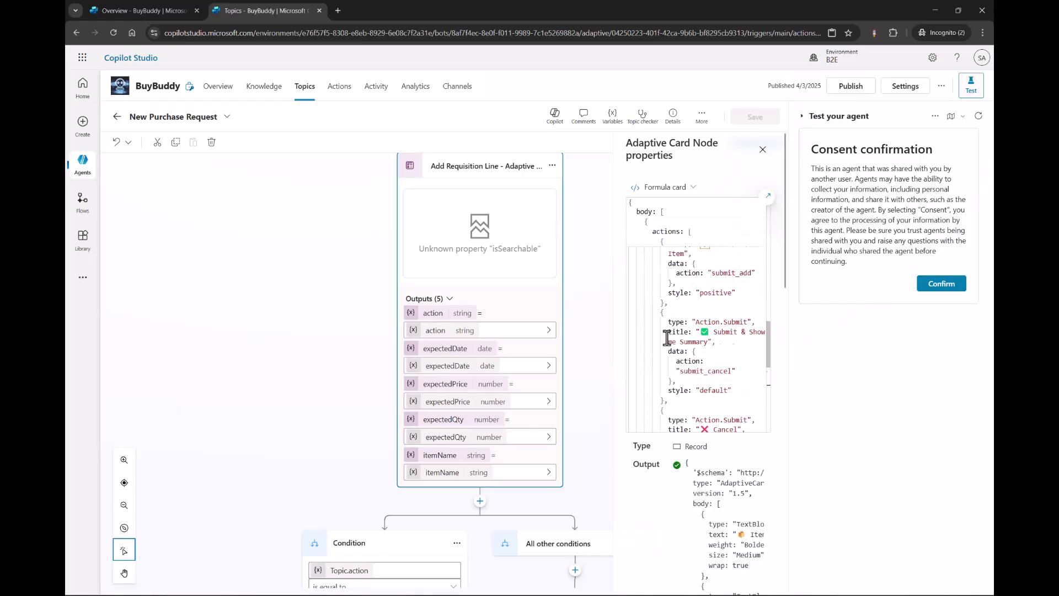
{"action": "scroll", "coordinate": [667, 339], "scroll_direction": "up", "scroll_amount": 5}
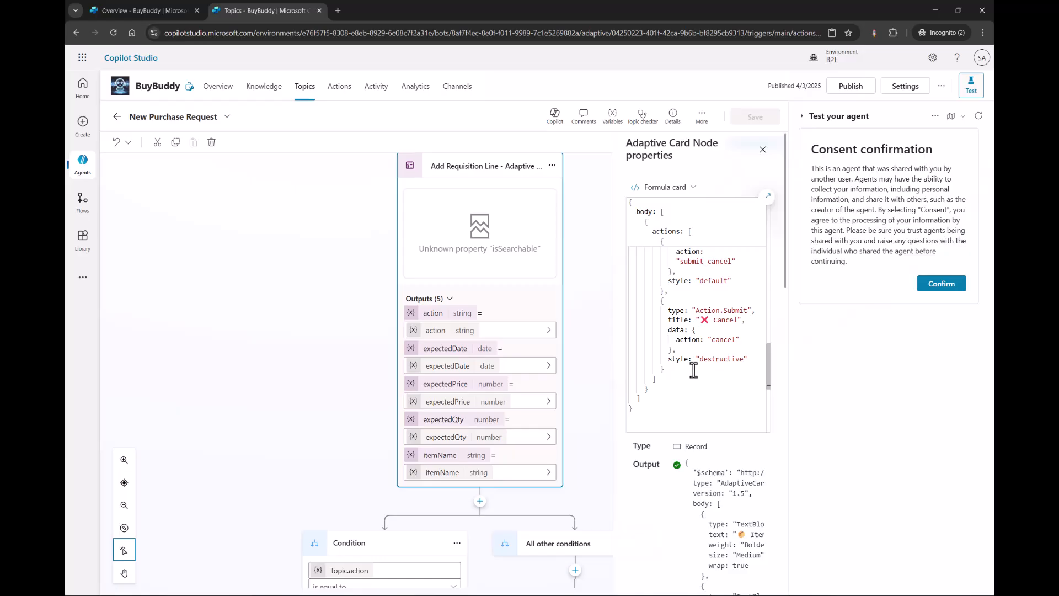
{"action": "scroll", "coordinate": [693, 369], "scroll_direction": "up", "scroll_amount": 1}
{"action": "scroll", "coordinate": [693, 370], "scroll_direction": "up", "scroll_amount": 2}
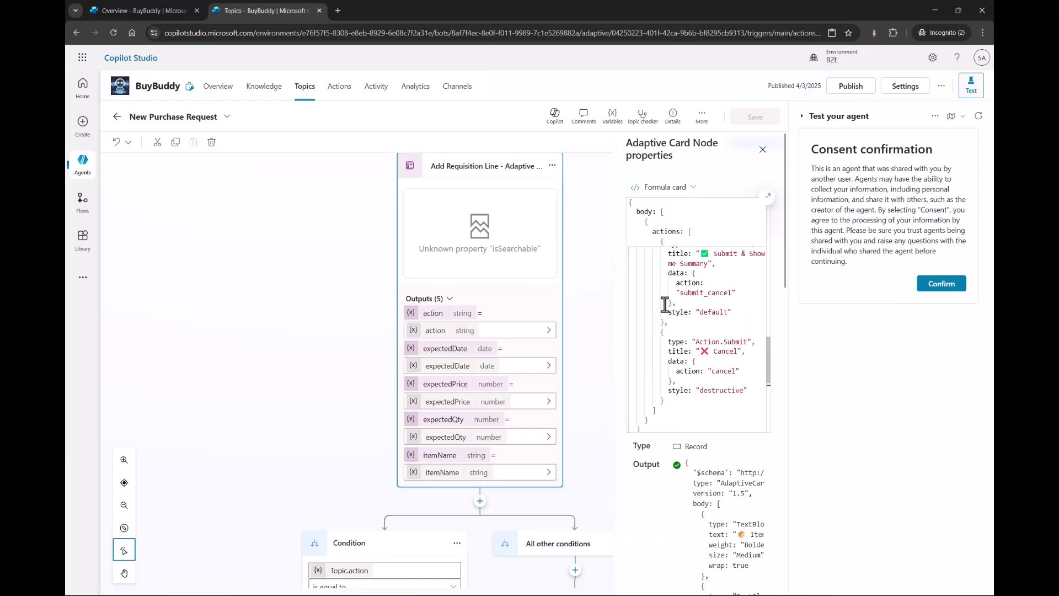
{"action": "scroll", "coordinate": [665, 307], "scroll_direction": "up", "scroll_amount": 1}
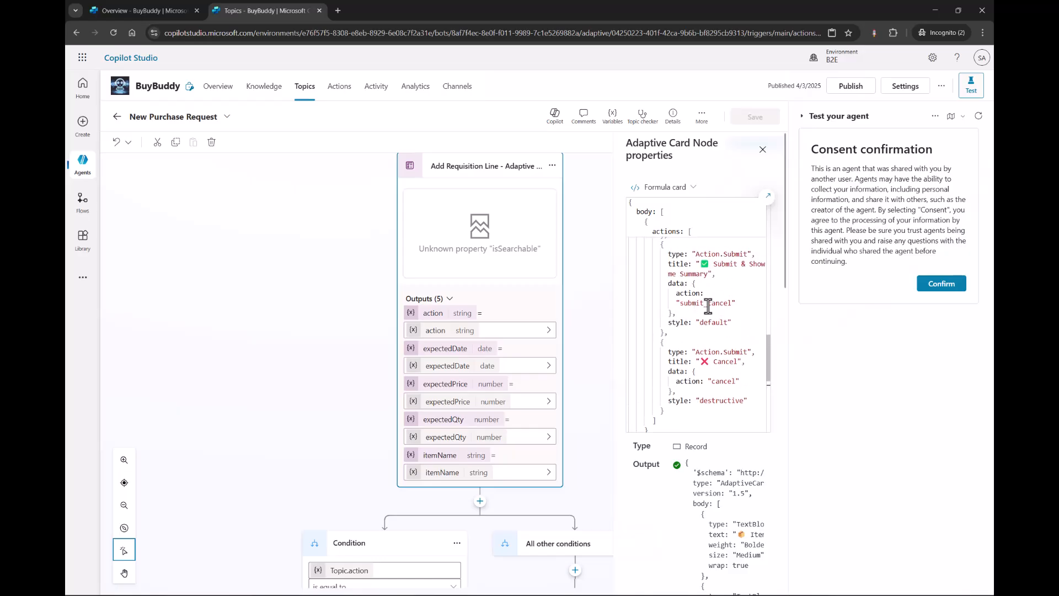
{"action": "scroll", "coordinate": [708, 307], "scroll_direction": "up", "scroll_amount": 3}
{"action": "scroll", "coordinate": [707, 307], "scroll_direction": "up", "scroll_amount": 5}
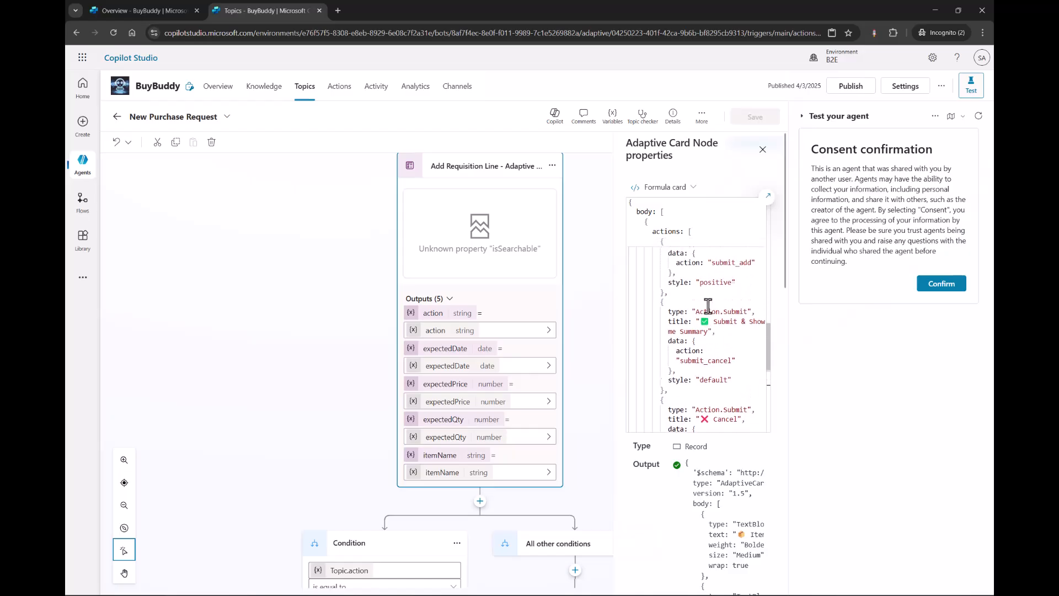
{"action": "left_click", "coordinate": [760, 152]}
Examine the condition branches below the adaptive card and the nodes updating the total amount, requisition lines and summary JSON
{"action": "scroll", "coordinate": [467, 429], "scroll_direction": "down", "scroll_amount": 3}
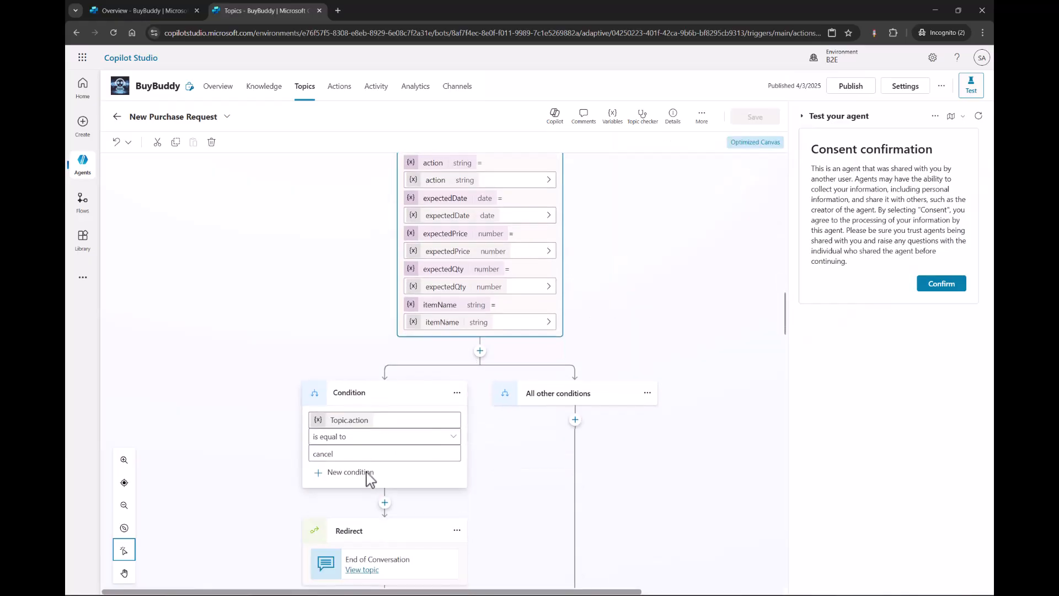
{"action": "scroll", "coordinate": [368, 487], "scroll_direction": "down", "scroll_amount": 3}
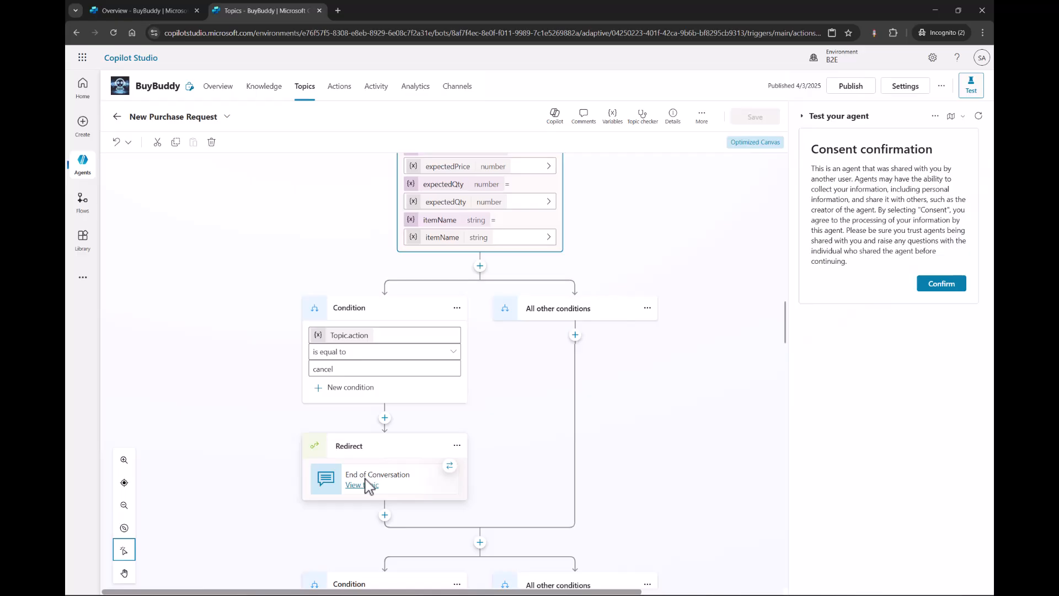
{"action": "scroll", "coordinate": [369, 486], "scroll_direction": "down", "scroll_amount": 7}
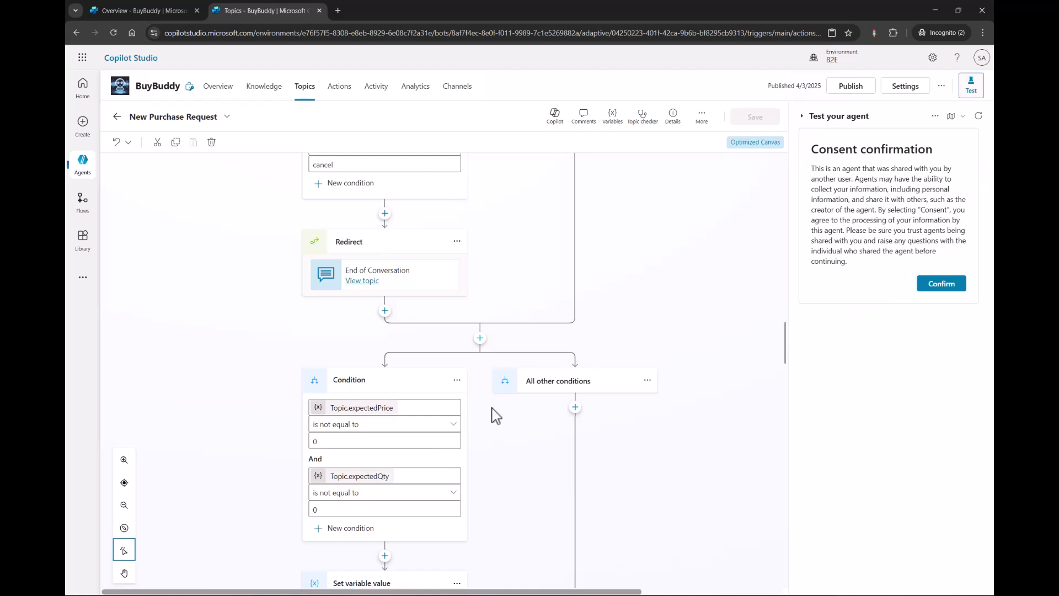
{"action": "scroll", "coordinate": [497, 414], "scroll_direction": "down", "scroll_amount": 3}
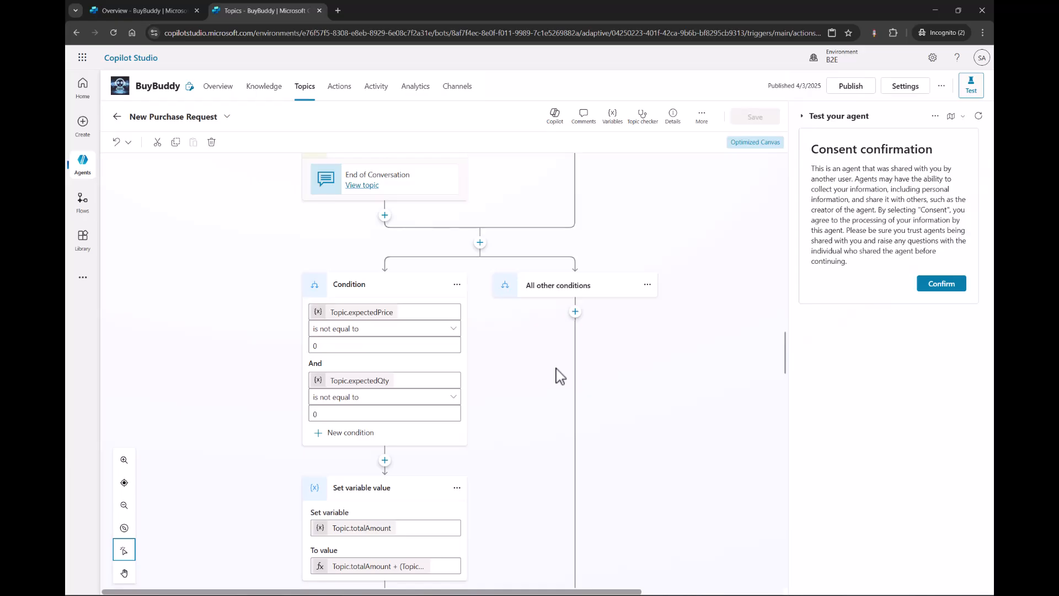
{"action": "scroll", "coordinate": [557, 375], "scroll_direction": "down", "scroll_amount": 2}
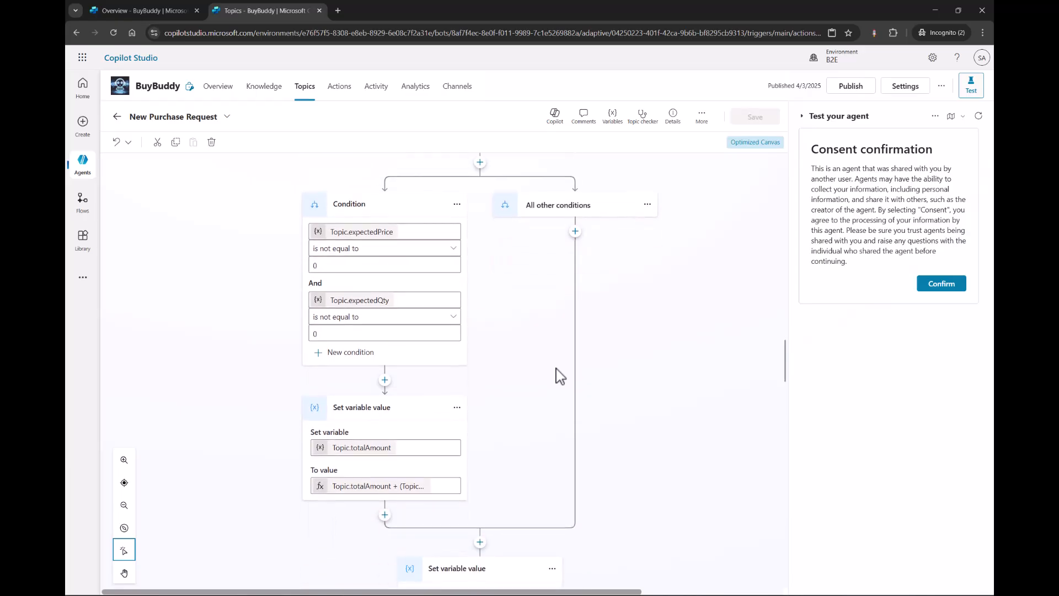
{"action": "scroll", "coordinate": [557, 375], "scroll_direction": "down", "scroll_amount": 2}
{"action": "scroll", "coordinate": [558, 375], "scroll_direction": "down", "scroll_amount": 10}
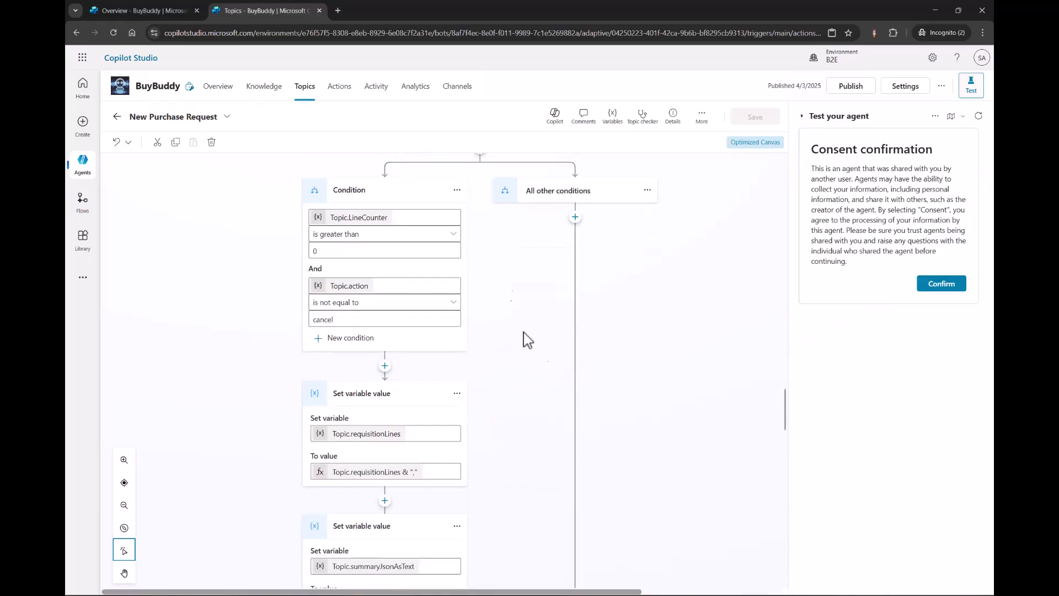
{"action": "scroll", "coordinate": [482, 376], "scroll_direction": "down", "scroll_amount": 4}
{"action": "scroll", "coordinate": [482, 379], "scroll_direction": "down", "scroll_amount": 2}
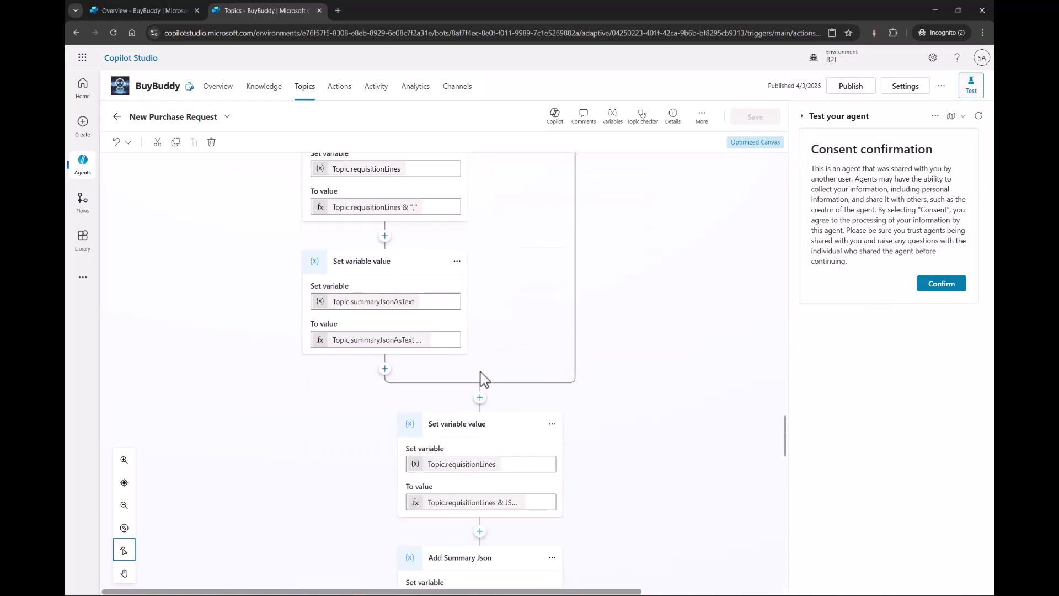
{"action": "scroll", "coordinate": [317, 431], "scroll_direction": "down", "scroll_amount": 5}
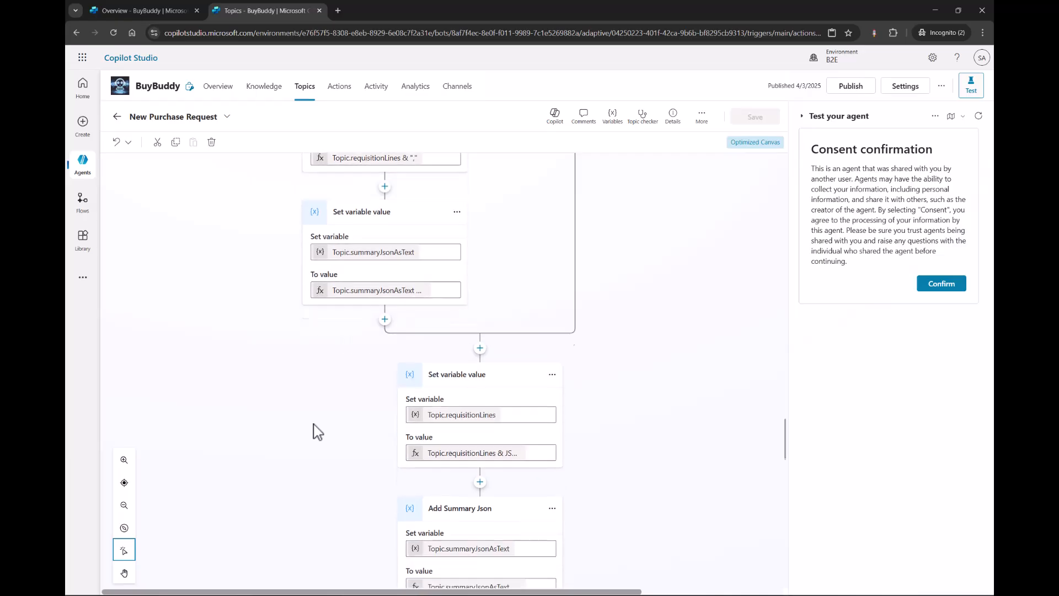
Examine the submit_add and submit_cancel condition branches, the requisition line and summary total updates, and the Parse value nodes
{"action": "scroll", "coordinate": [317, 431], "scroll_direction": "down", "scroll_amount": 2}
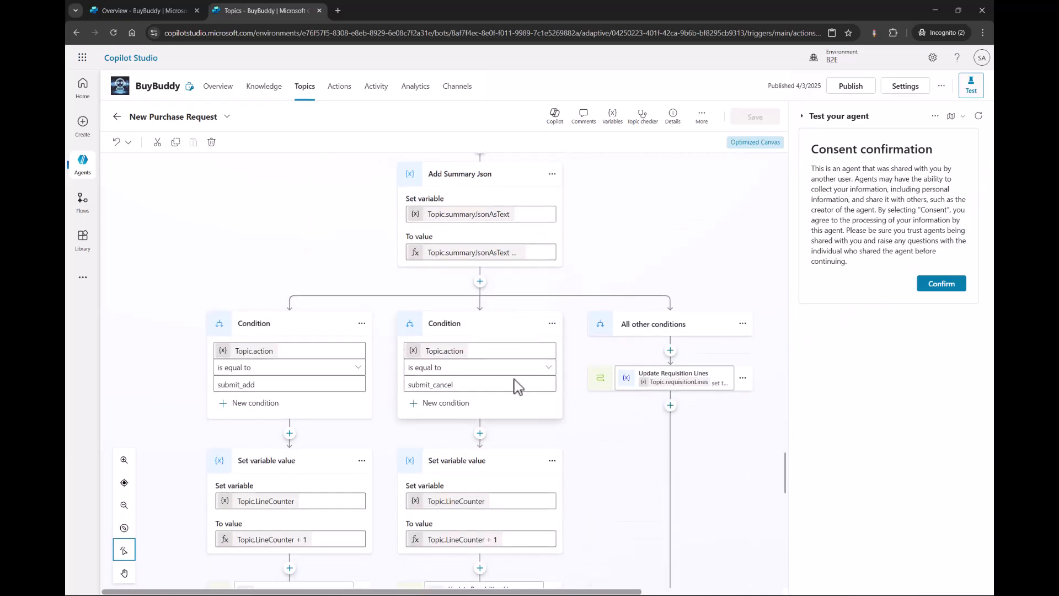
{"action": "scroll", "coordinate": [499, 410], "scroll_direction": "down", "scroll_amount": 2}
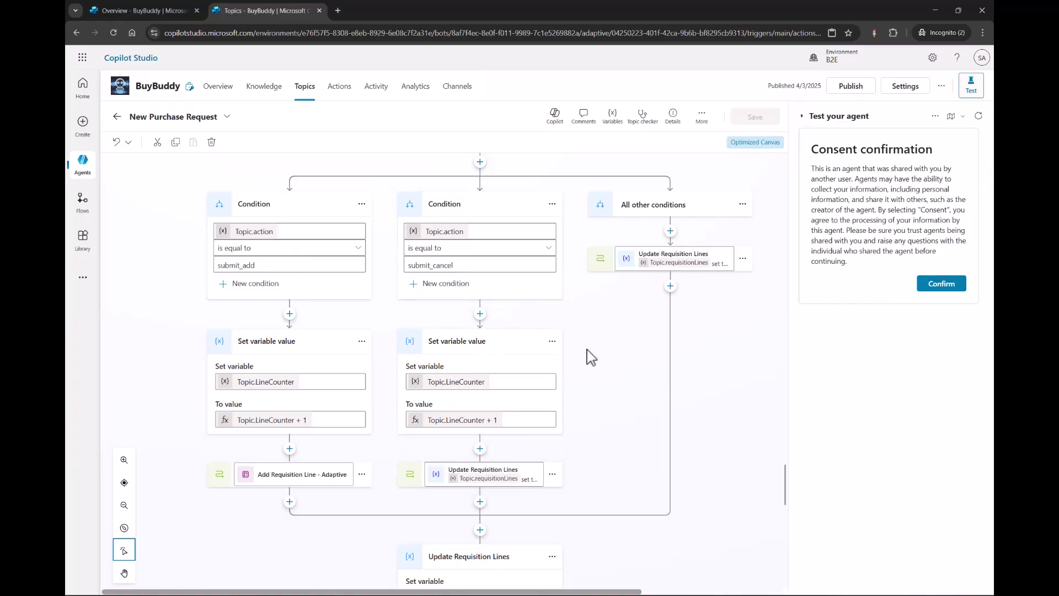
{"action": "scroll", "coordinate": [686, 406], "scroll_direction": "down", "scroll_amount": 4}
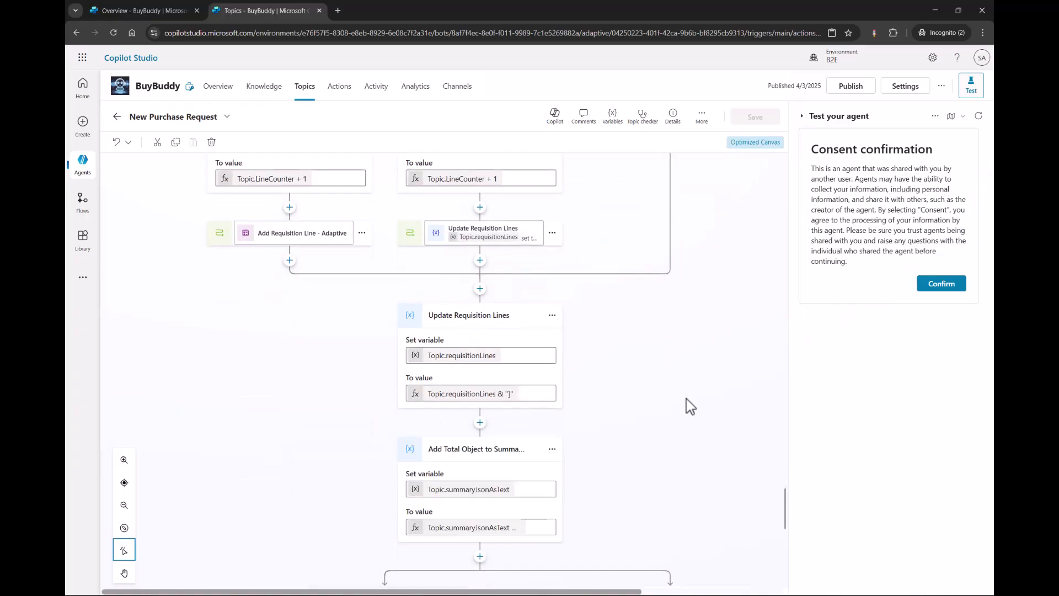
{"action": "scroll", "coordinate": [688, 405], "scroll_direction": "down", "scroll_amount": 4}
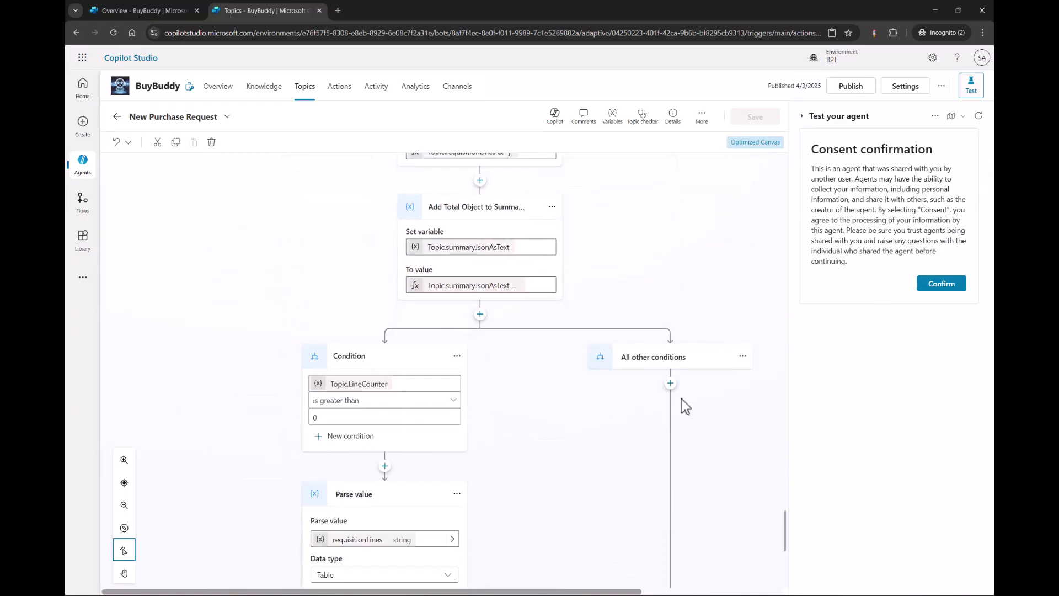
{"action": "scroll", "coordinate": [532, 388], "scroll_direction": "down", "scroll_amount": 7}
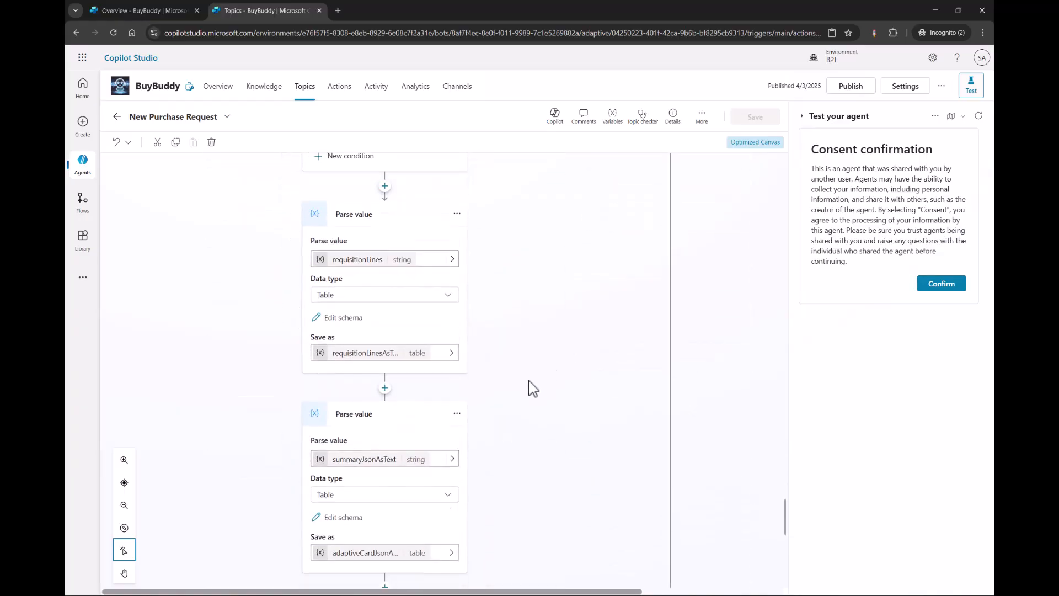
{"action": "scroll", "coordinate": [531, 387], "scroll_direction": "down", "scroll_amount": 2}
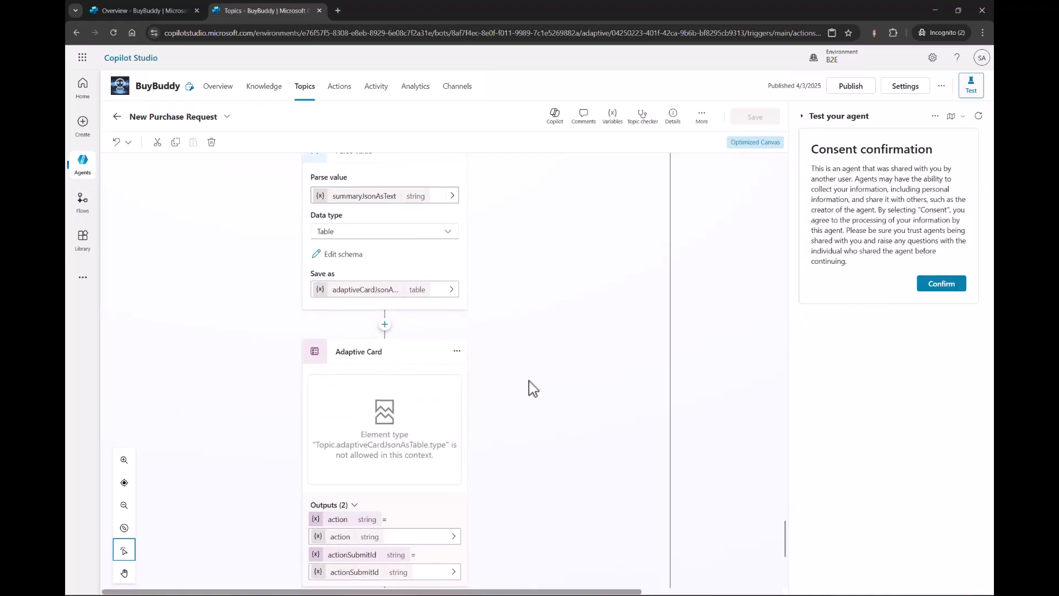
Inspect the requisition summary Adaptive Card's properties and the create_Requisition condition with its redirects, and close the card properties
{"action": "left_click", "coordinate": [449, 409]}
{"action": "scroll", "coordinate": [442, 406], "scroll_direction": "down", "scroll_amount": 1}
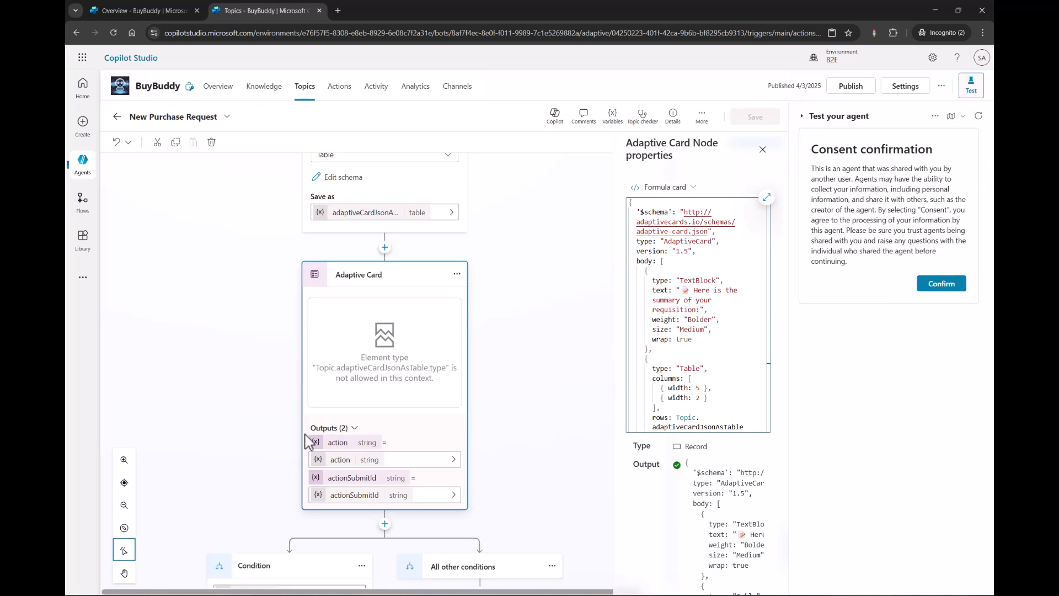
{"action": "scroll", "coordinate": [306, 441], "scroll_direction": "down", "scroll_amount": 2}
{"action": "scroll", "coordinate": [309, 442], "scroll_direction": "down", "scroll_amount": 1}
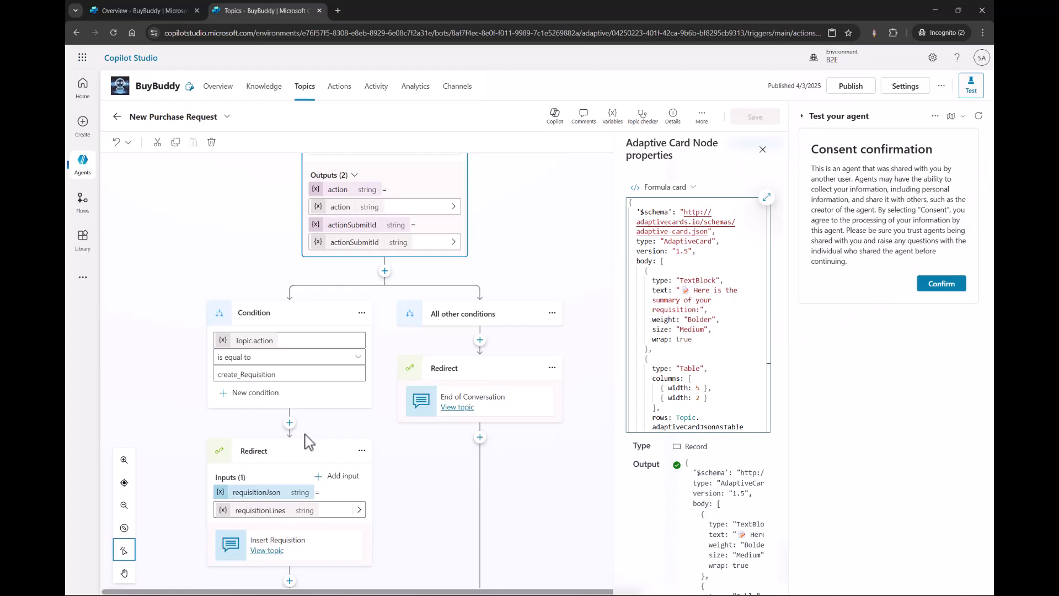
{"action": "scroll", "coordinate": [309, 441], "scroll_direction": "down", "scroll_amount": 2}
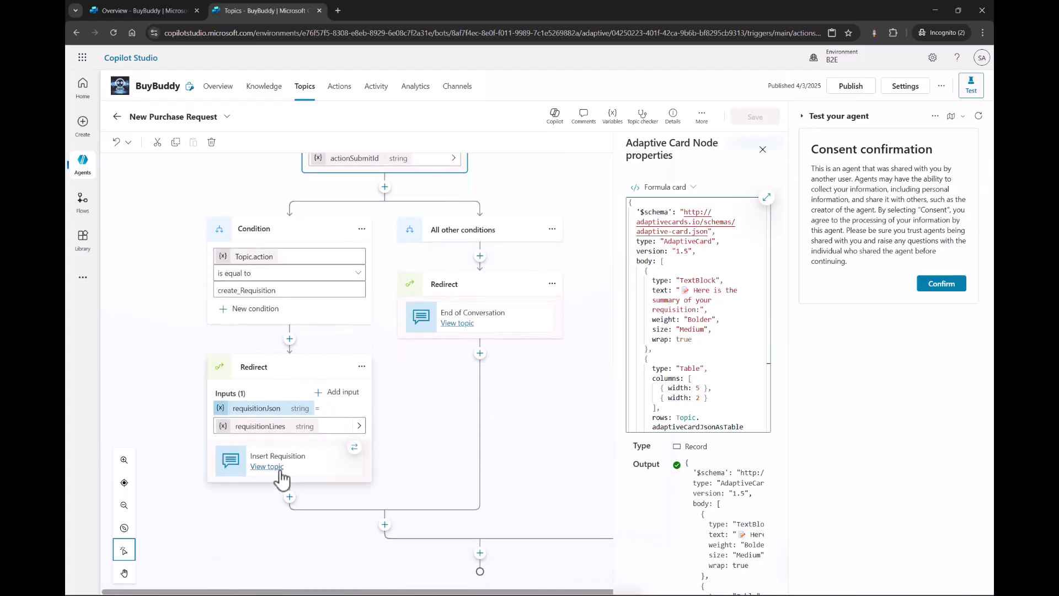
{"action": "left_click", "coordinate": [419, 446]}
{"action": "scroll", "coordinate": [422, 447], "scroll_direction": "down", "scroll_amount": 1}
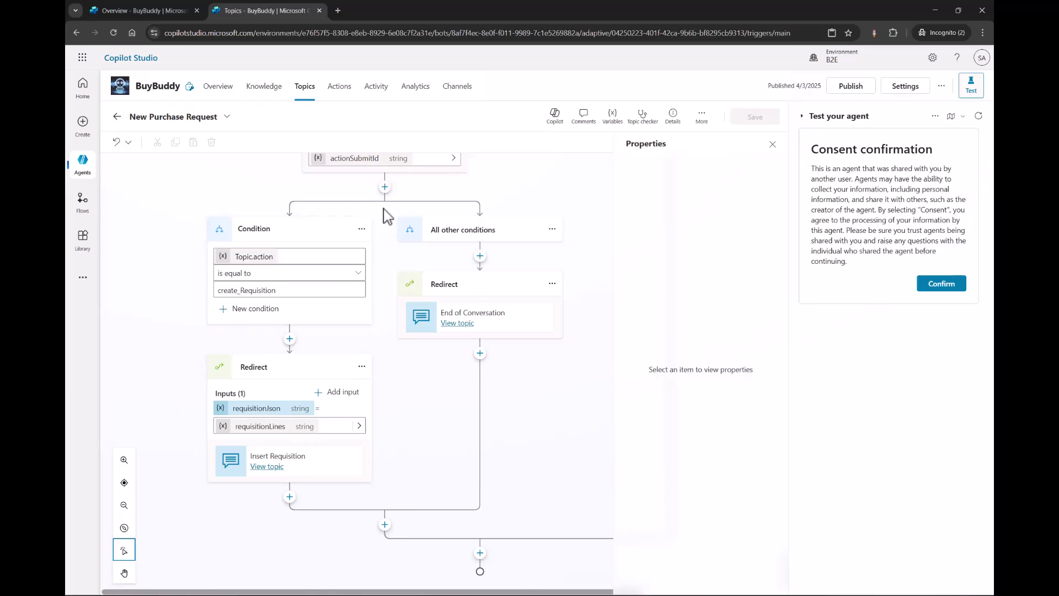
Open the Insert Requisition topic from its redirect node and examine the trigger and the Run action (V3) connector inputs
{"action": "left_click", "coordinate": [267, 466]}
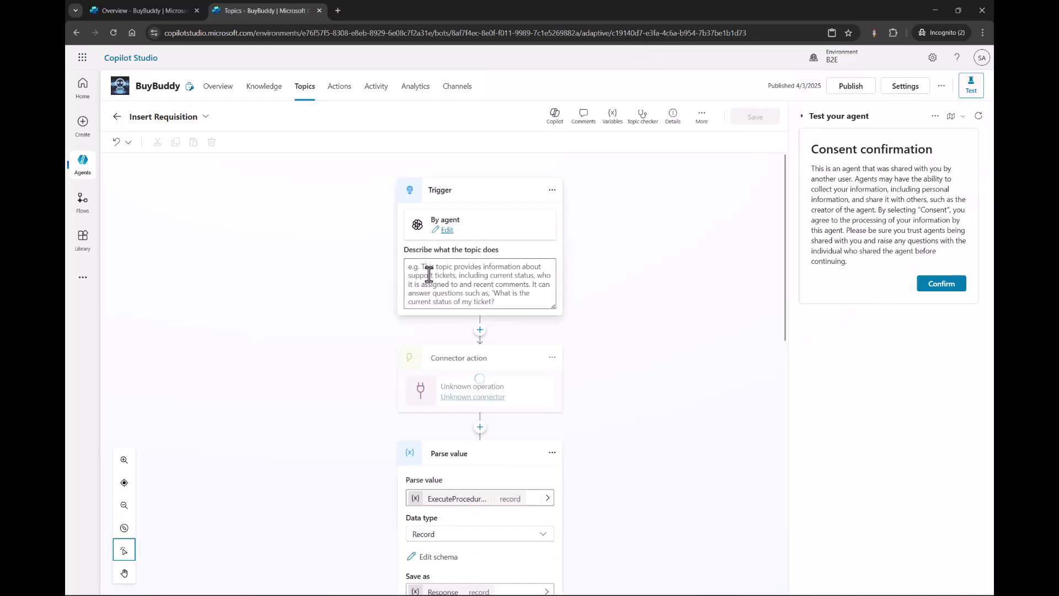
{"action": "left_click", "coordinate": [460, 267]}
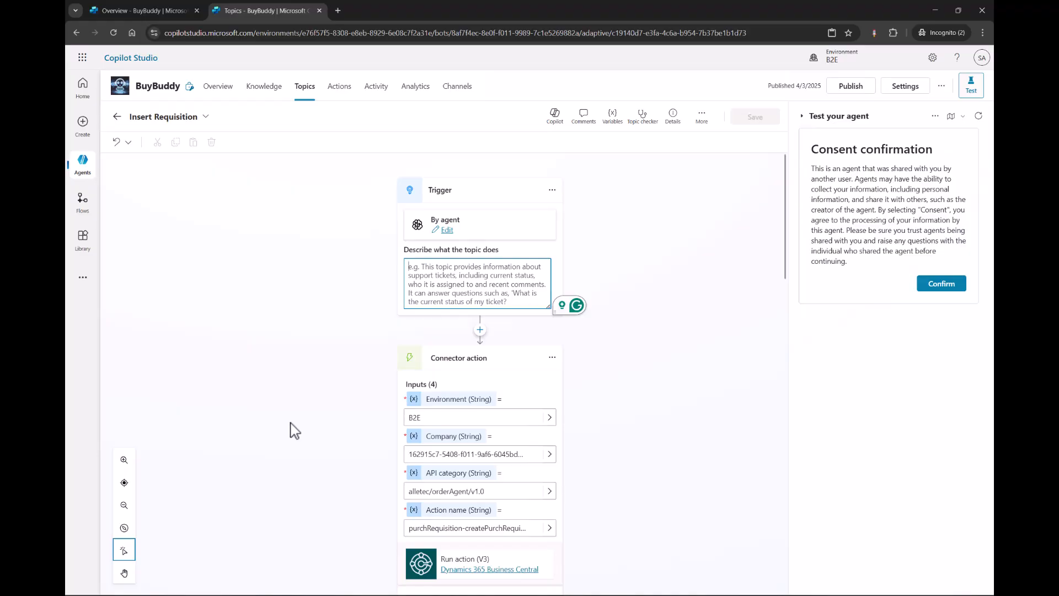
{"action": "scroll", "coordinate": [291, 429], "scroll_direction": "down", "scroll_amount": 1}
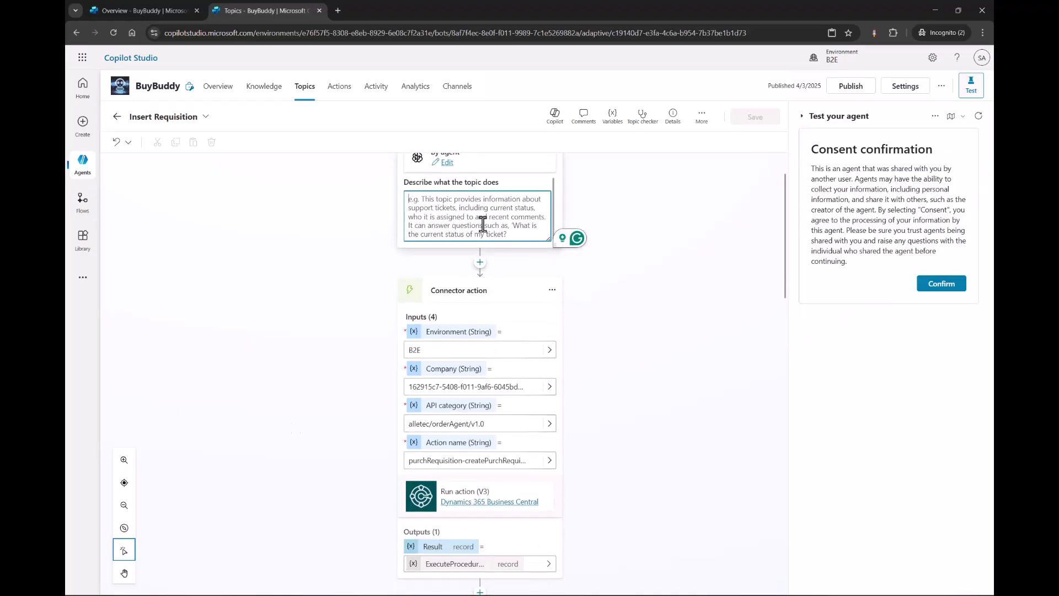
{"action": "scroll", "coordinate": [451, 243], "scroll_direction": "up", "scroll_amount": 1}
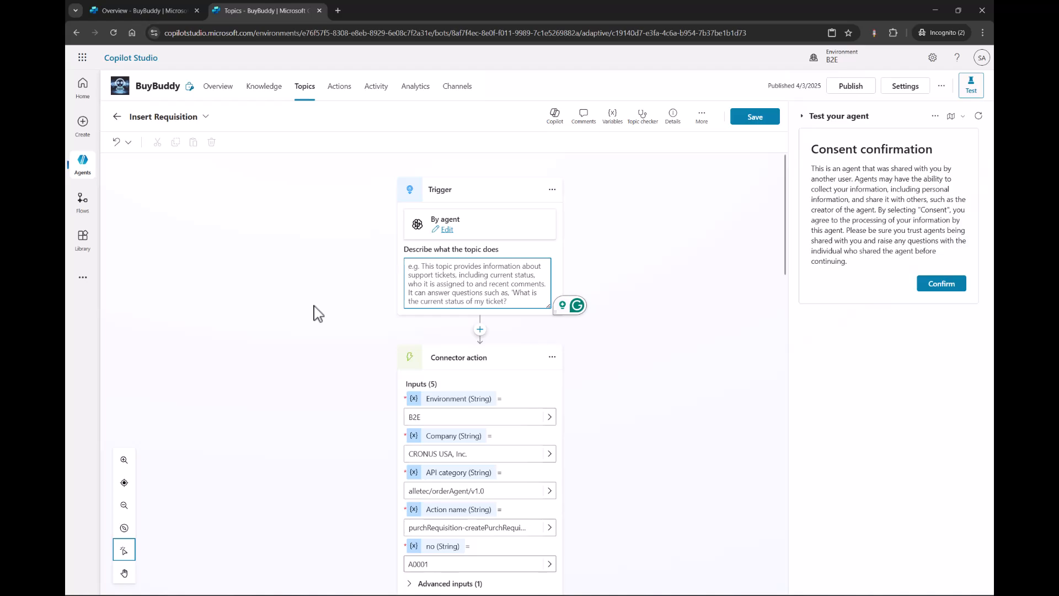
{"action": "scroll", "coordinate": [318, 313], "scroll_direction": "down", "scroll_amount": 3}
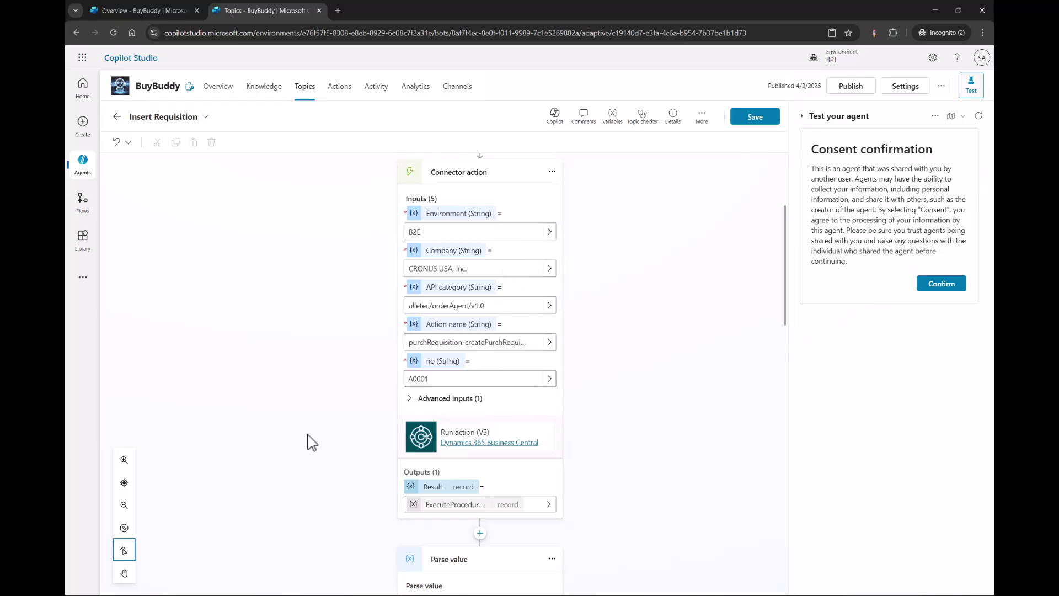
Examine the Parse value node and the Get record (V3) connector action that reads from the purchRequisitions table
{"action": "scroll", "coordinate": [312, 441], "scroll_direction": "down", "scroll_amount": 4}
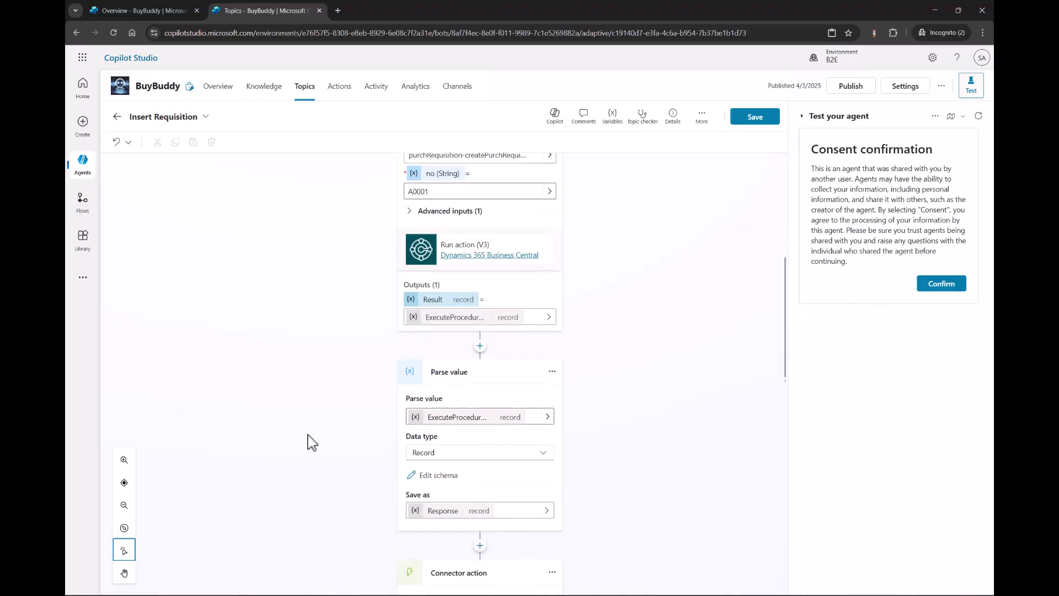
{"action": "scroll", "coordinate": [311, 441], "scroll_direction": "down", "scroll_amount": 5}
{"action": "scroll", "coordinate": [311, 441], "scroll_direction": "down", "scroll_amount": 2}
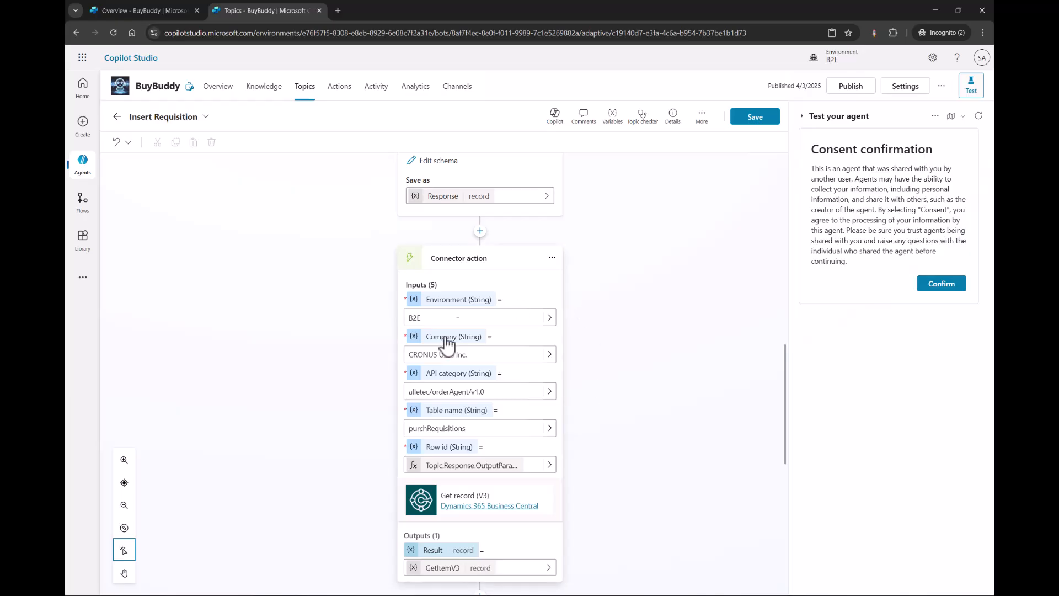
{"action": "scroll", "coordinate": [313, 462], "scroll_direction": "down", "scroll_amount": 2}
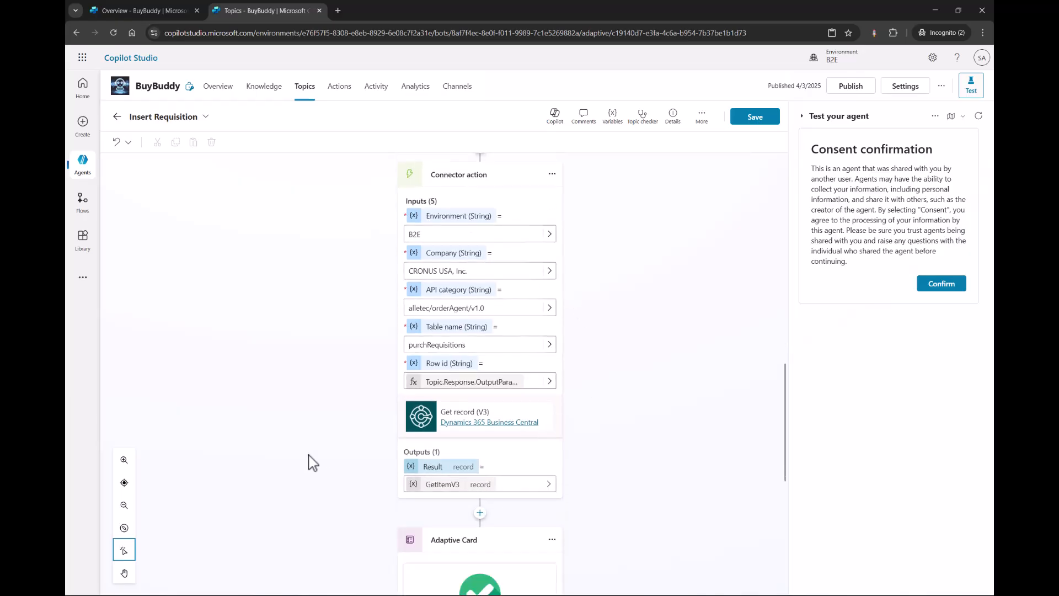
{"action": "scroll", "coordinate": [307, 461], "scroll_direction": "down", "scroll_amount": 3}
{"action": "scroll", "coordinate": [307, 461], "scroll_direction": "up", "scroll_amount": 2}
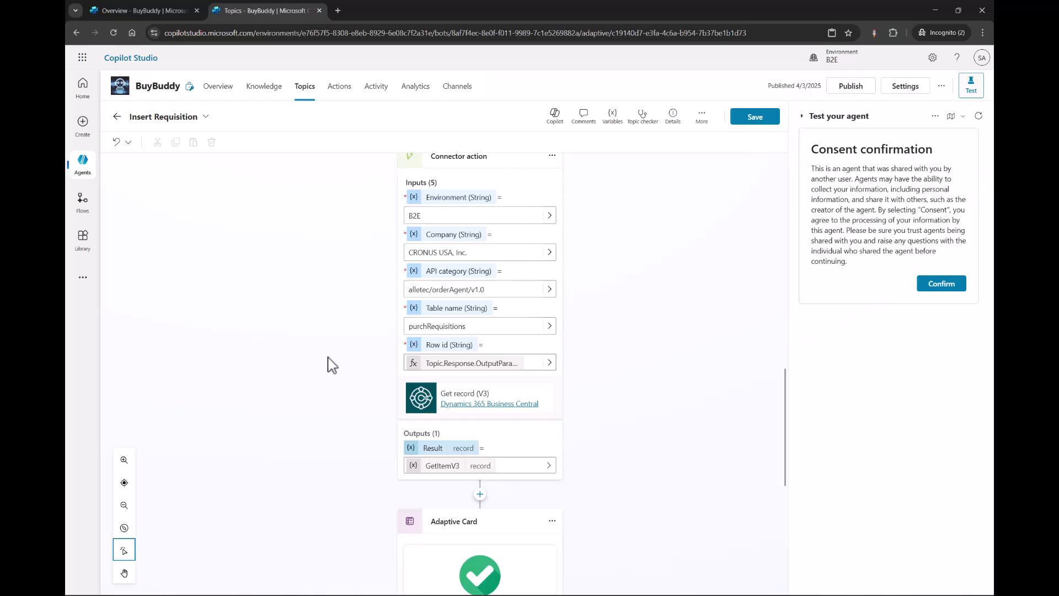
{"action": "scroll", "coordinate": [331, 365], "scroll_direction": "up", "scroll_amount": 1}
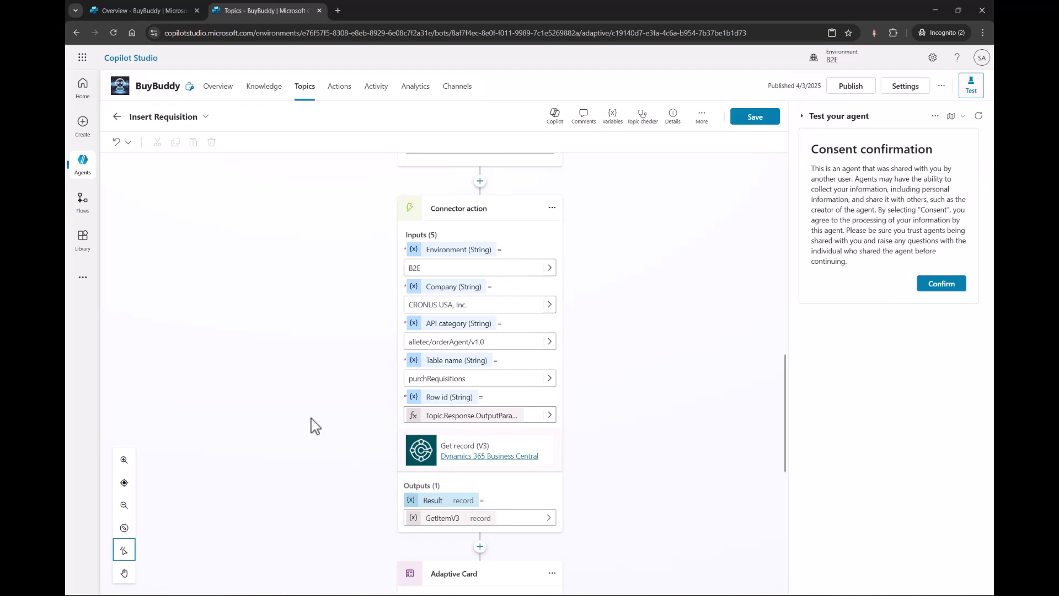
Inspect the requisition-created Adaptive Card's formula code and outputs, and close its properties
{"action": "scroll", "coordinate": [312, 426], "scroll_direction": "down", "scroll_amount": 3}
{"action": "scroll", "coordinate": [312, 426], "scroll_direction": "down", "scroll_amount": 2}
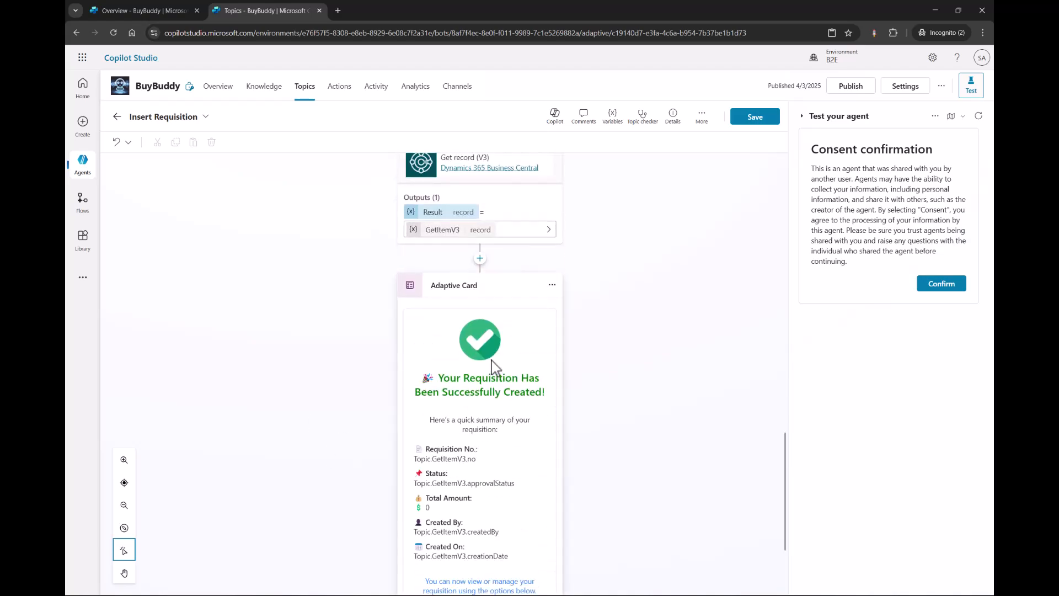
{"action": "left_click", "coordinate": [512, 339]}
{"action": "scroll", "coordinate": [378, 414], "scroll_direction": "down", "scroll_amount": 3}
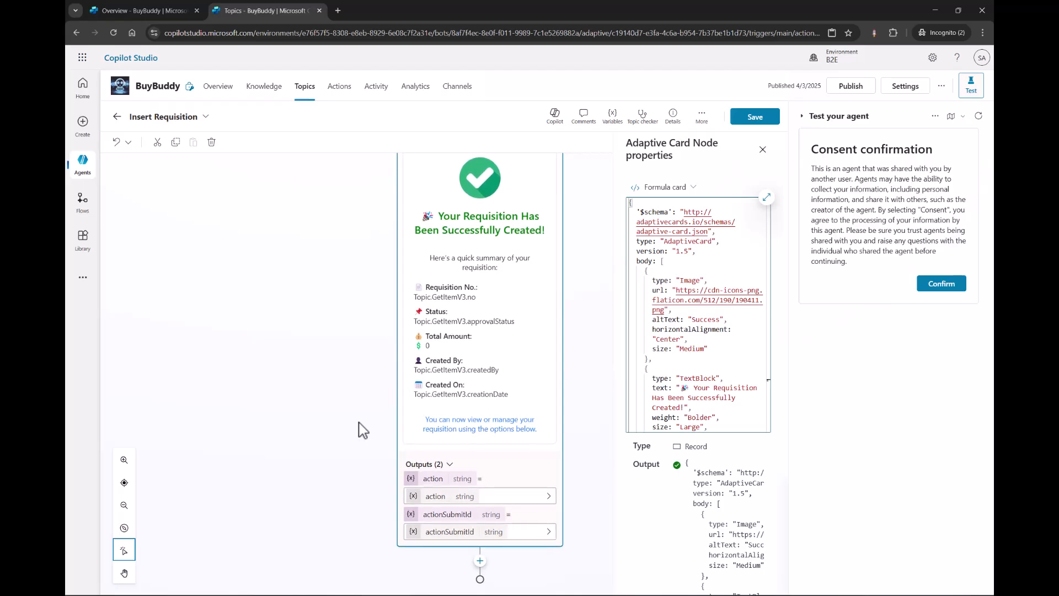
{"action": "left_click", "coordinate": [763, 151]}
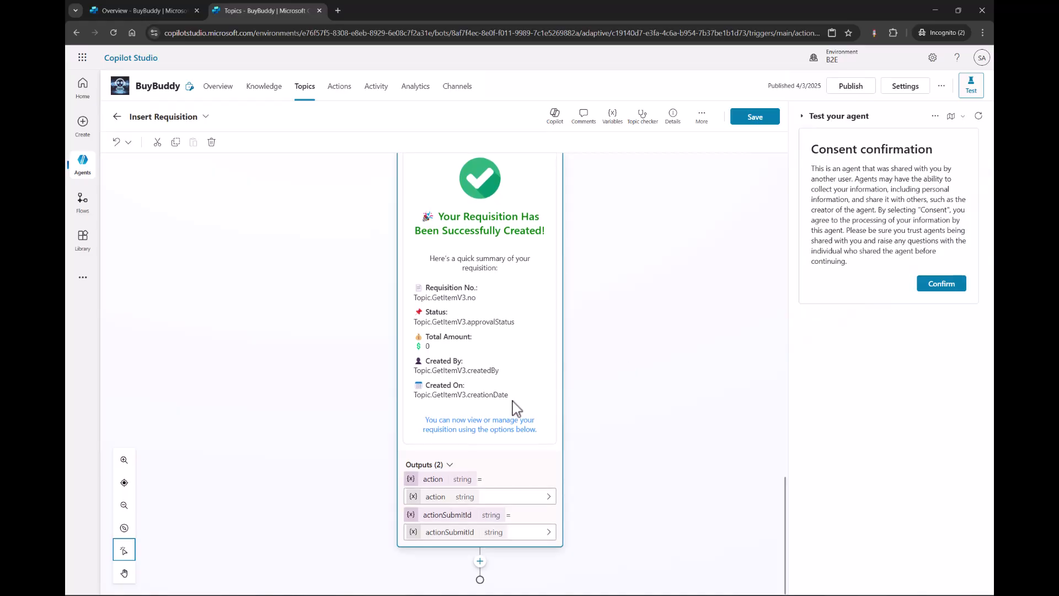
{"action": "scroll", "coordinate": [559, 325], "scroll_direction": "up", "scroll_amount": 3}
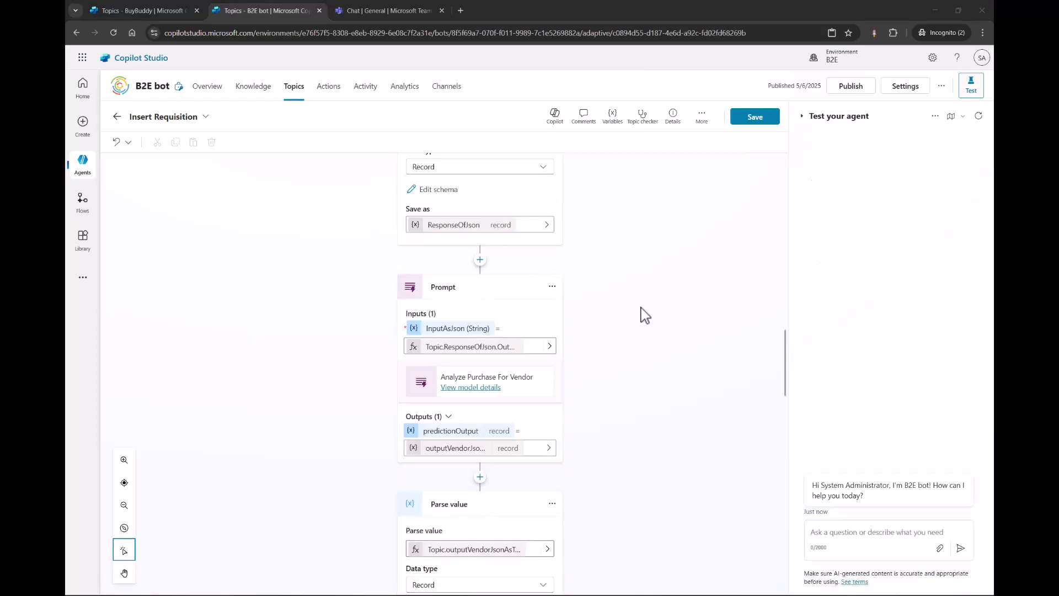
Open the Analyze Purchase For Vendor prompt in the B2E bot's Insert Requisition topic, review its instructions, and close it unchanged
{"action": "scroll", "coordinate": [643, 315], "scroll_direction": "up", "scroll_amount": 1}
{"action": "scroll", "coordinate": [642, 314], "scroll_direction": "down", "scroll_amount": 1}
{"action": "scroll", "coordinate": [642, 314], "scroll_direction": "up", "scroll_amount": 1}
{"action": "scroll", "coordinate": [504, 381], "scroll_direction": "down", "scroll_amount": 1}
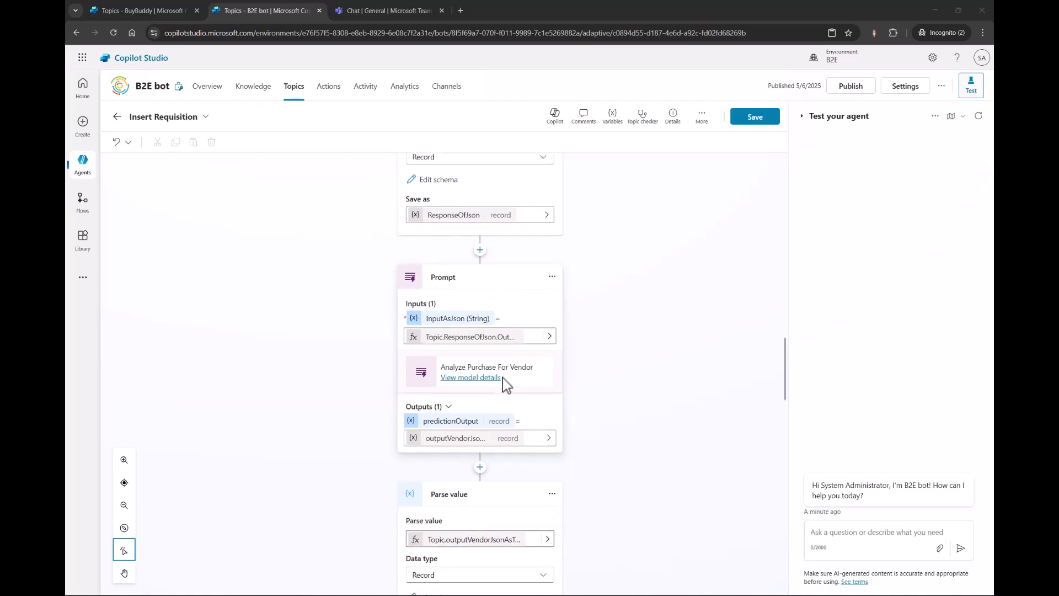
{"action": "left_click", "coordinate": [468, 386]}
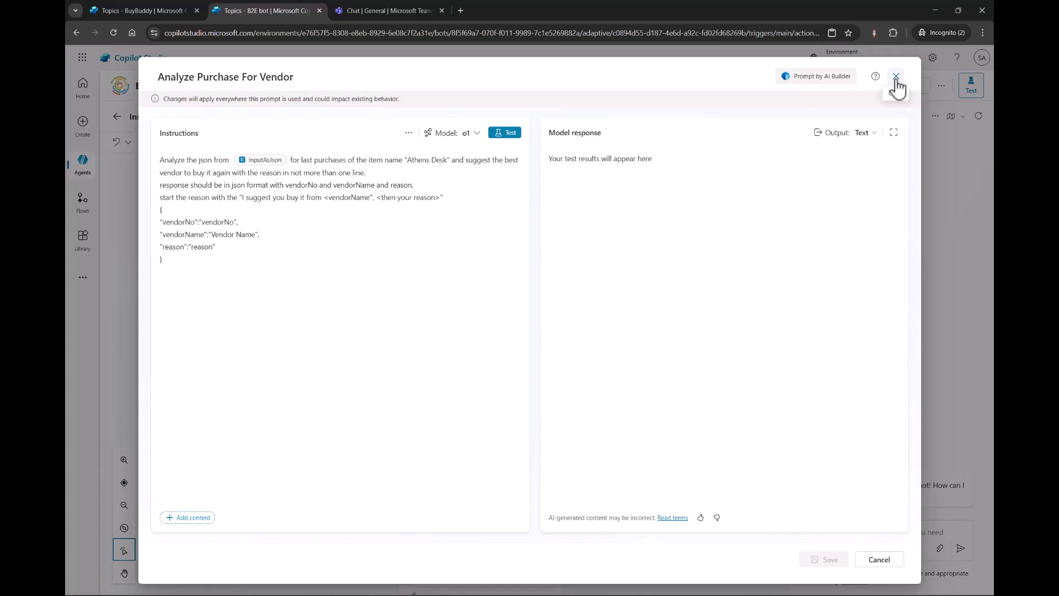
{"action": "double_click", "coordinate": [306, 187]}
{"action": "triple_click", "coordinate": [368, 185]}
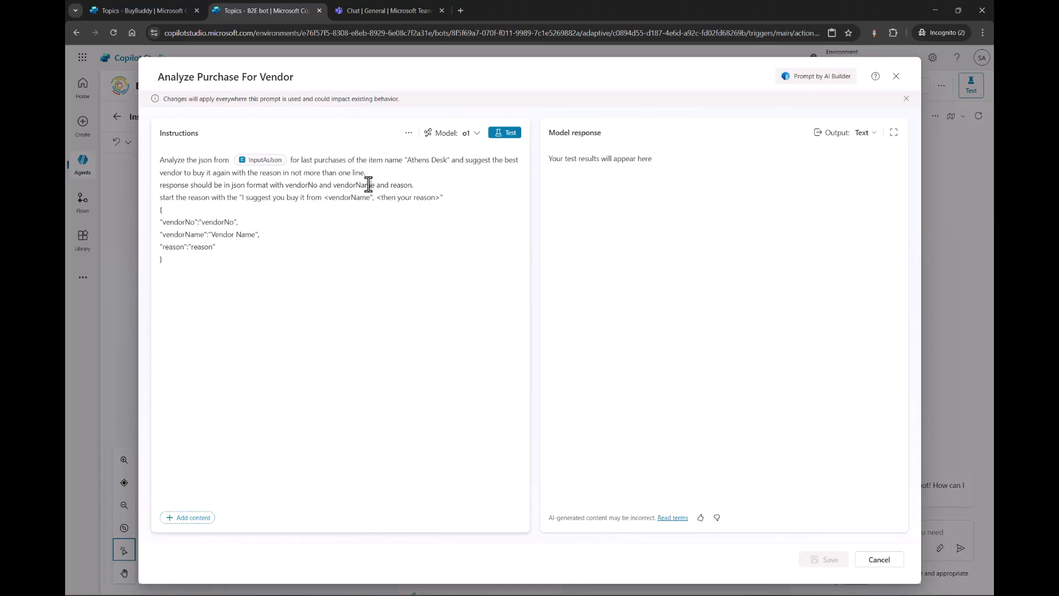
{"action": "left_click", "coordinate": [368, 185]}
{"action": "left_click_drag", "start_coordinate": [160, 159], "coordinate": [520, 196]}
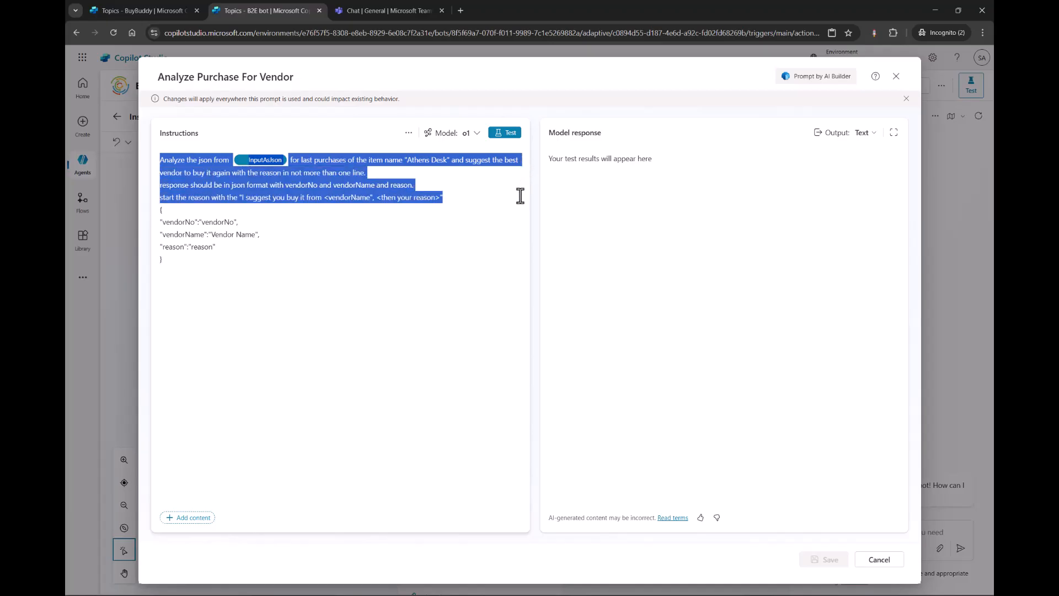
{"action": "left_click", "coordinate": [895, 76]}
Examine the vendor update connector action, the success card with the vendor reason, and the Create an approval connector action
{"action": "scroll", "coordinate": [592, 382], "scroll_direction": "down", "scroll_amount": 10}
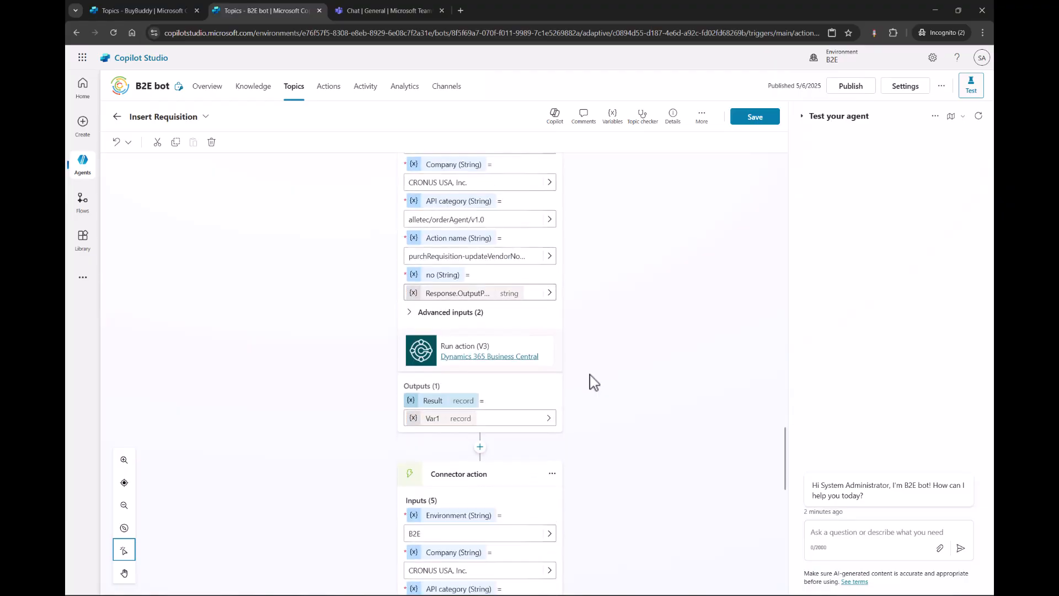
{"action": "scroll", "coordinate": [303, 405], "scroll_direction": "down", "scroll_amount": 5}
{"action": "scroll", "coordinate": [305, 406], "scroll_direction": "down", "scroll_amount": 8}
{"action": "scroll", "coordinate": [305, 406], "scroll_direction": "up", "scroll_amount": 7}
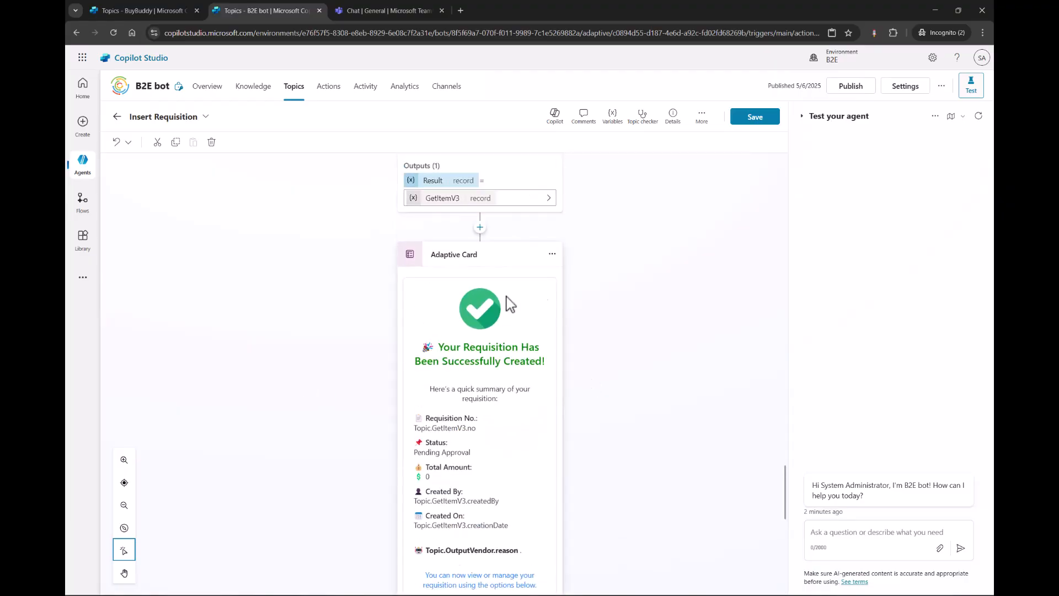
{"action": "scroll", "coordinate": [319, 405], "scroll_direction": "down", "scroll_amount": 2}
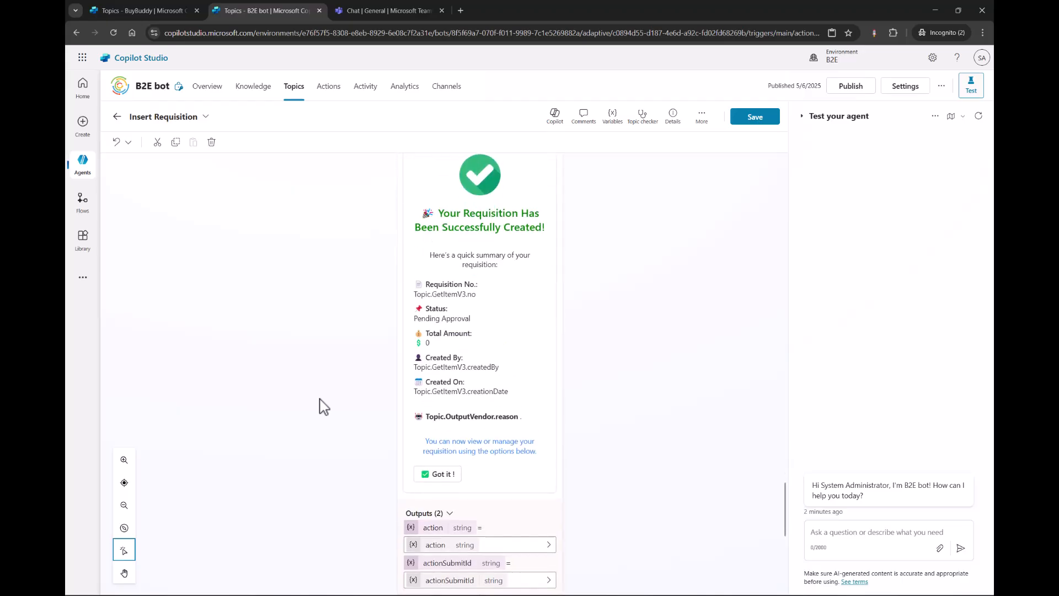
{"action": "scroll", "coordinate": [323, 406], "scroll_direction": "down", "scroll_amount": 3}
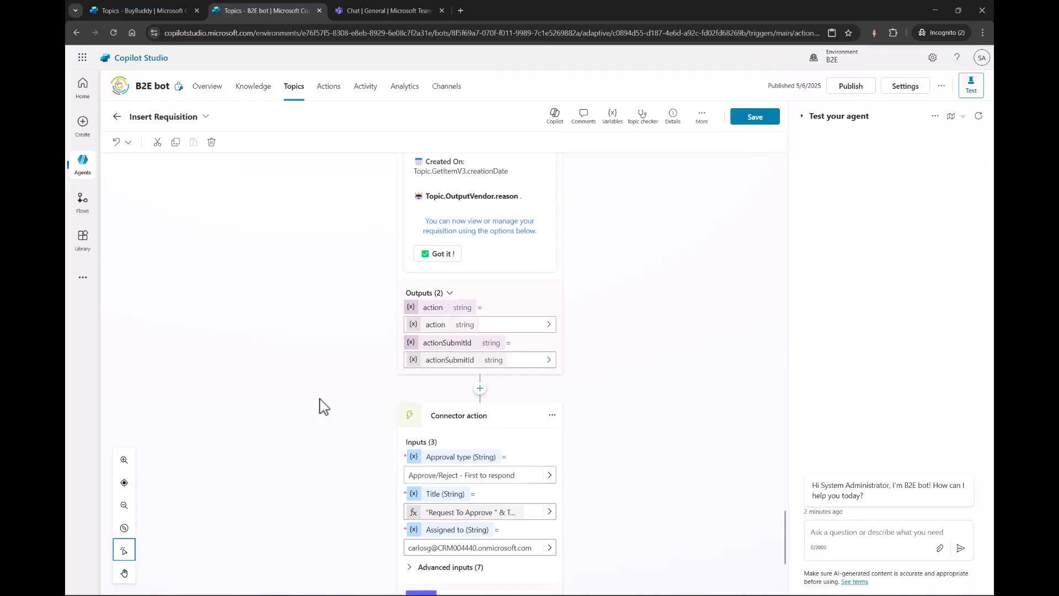
{"action": "scroll", "coordinate": [323, 407], "scroll_direction": "down", "scroll_amount": 2}
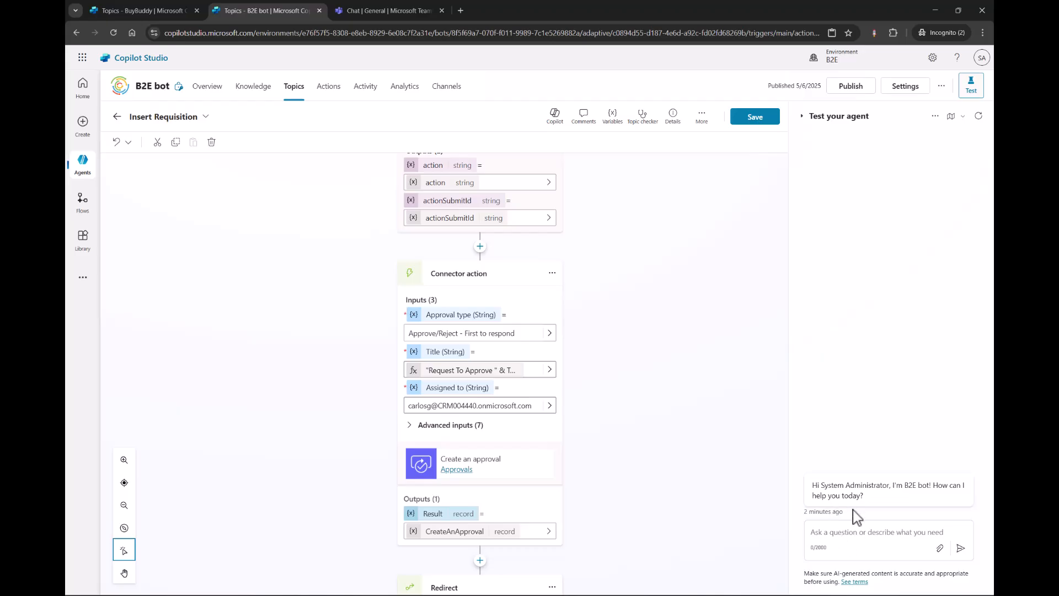
Send the message "i want to purchase" to the B2E bot in the agent test chat
{"action": "left_click", "coordinate": [847, 531]}
{"action": "type", "text": "i want to"}
{"action": "type", "text": "pu"}
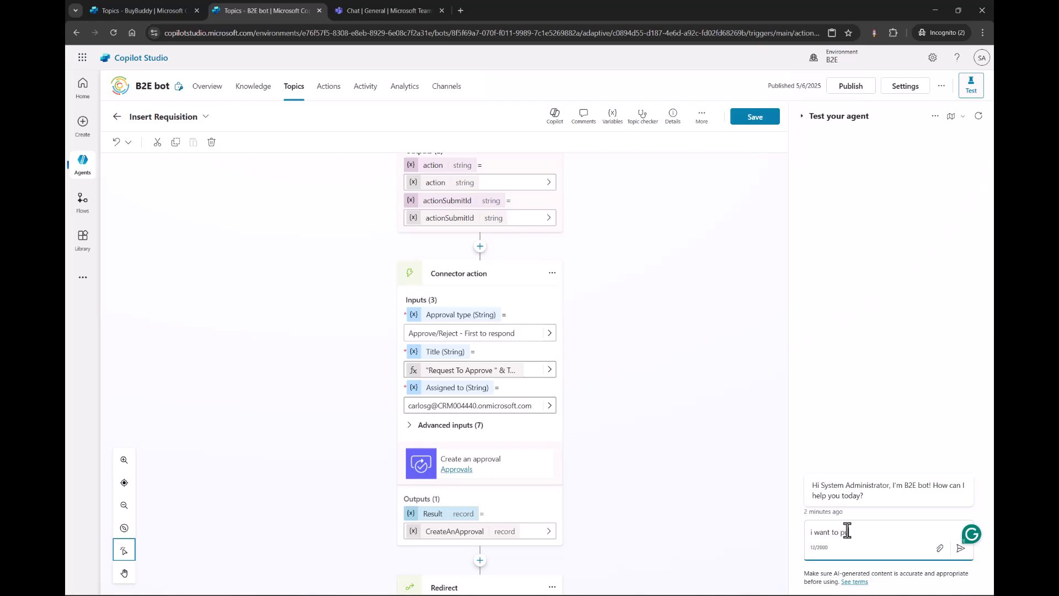
{"action": "type", "text": "rchase"}
{"action": "key", "text": "Return"}
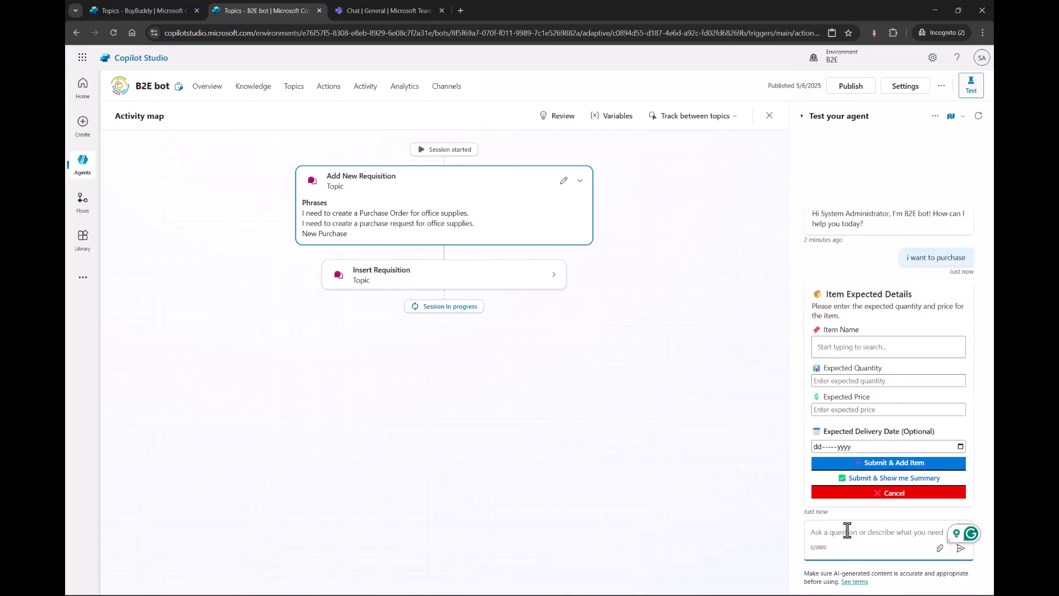
Choose ATHENS Desk as the item name in the Item Expected Details card, staying on the page whenever leaving is offered
{"action": "left_click", "coordinate": [956, 348]}
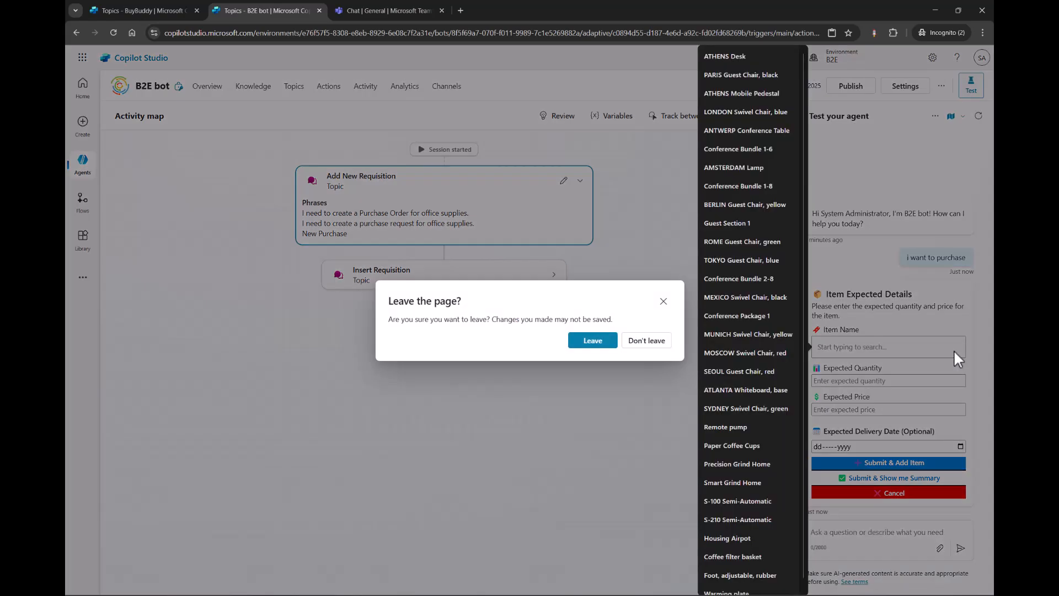
{"action": "left_click", "coordinate": [663, 301]}
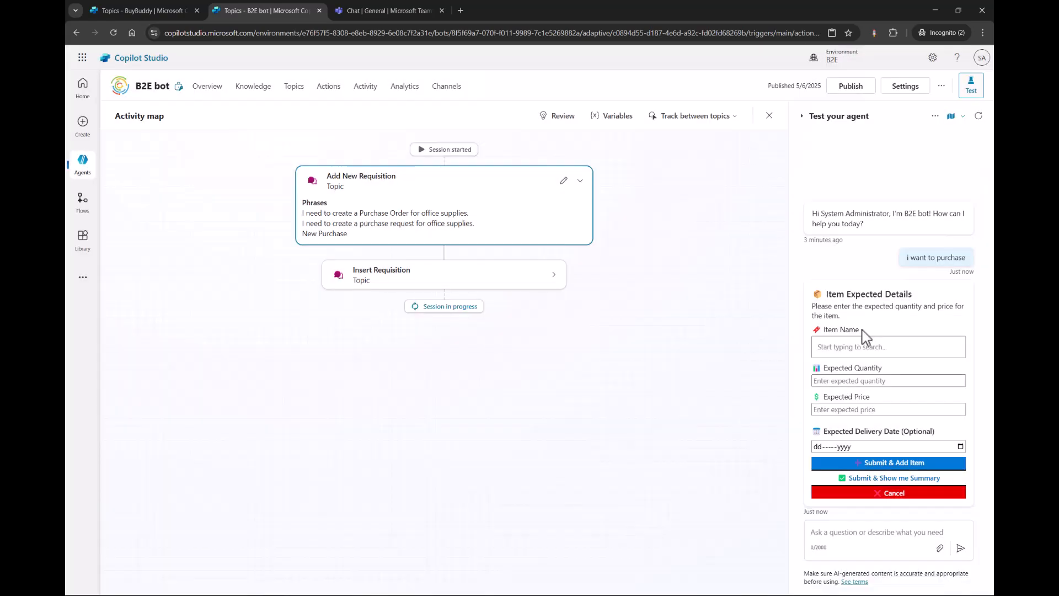
{"action": "left_click", "coordinate": [954, 348]}
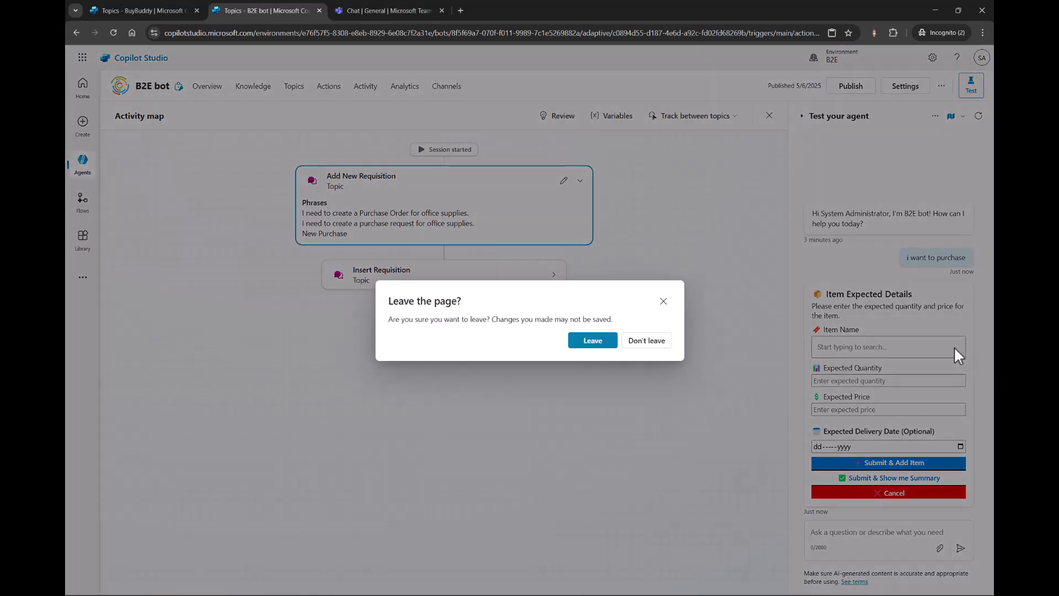
{"action": "left_click", "coordinate": [646, 340]}
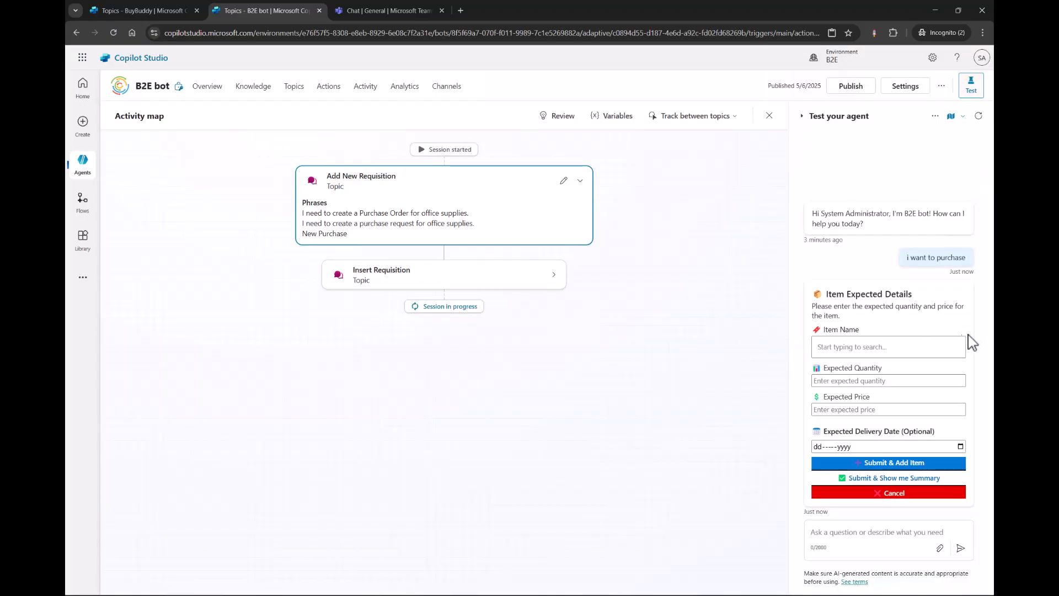
{"action": "left_click", "coordinate": [956, 349]}
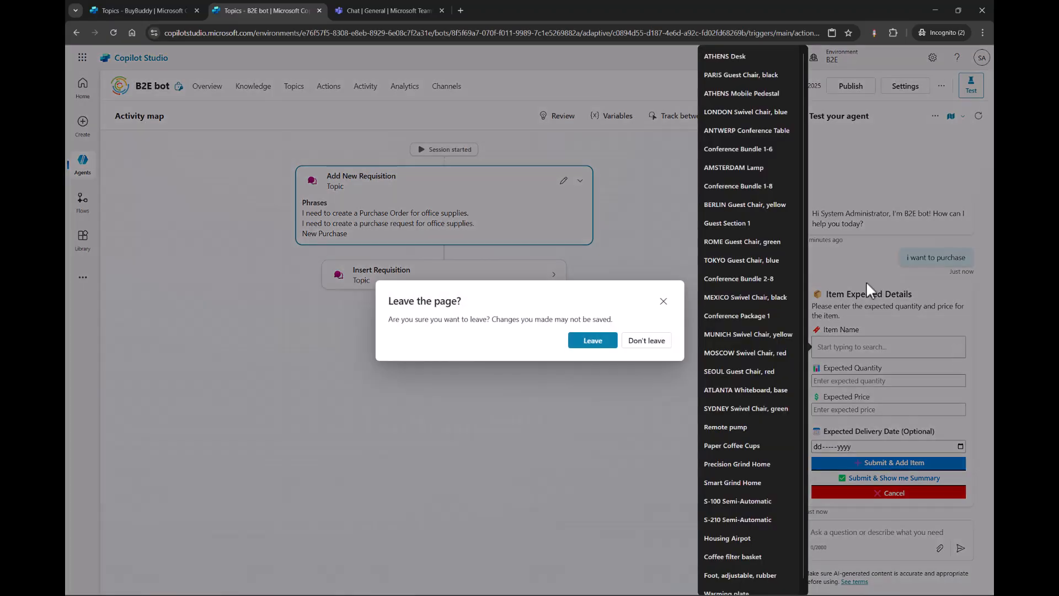
{"action": "left_click", "coordinate": [738, 57]}
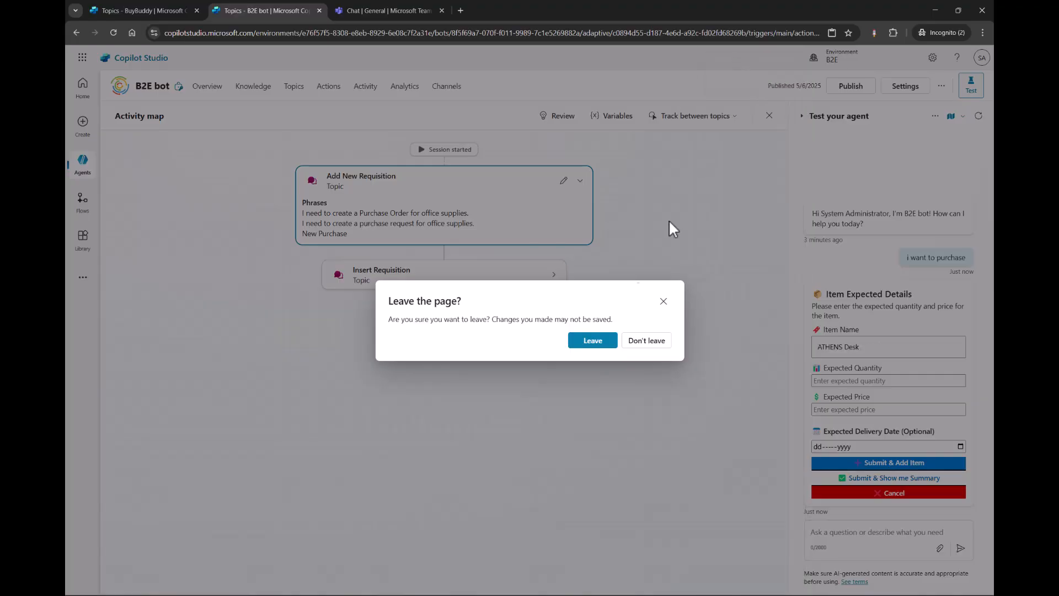
{"action": "left_click", "coordinate": [634, 341]}
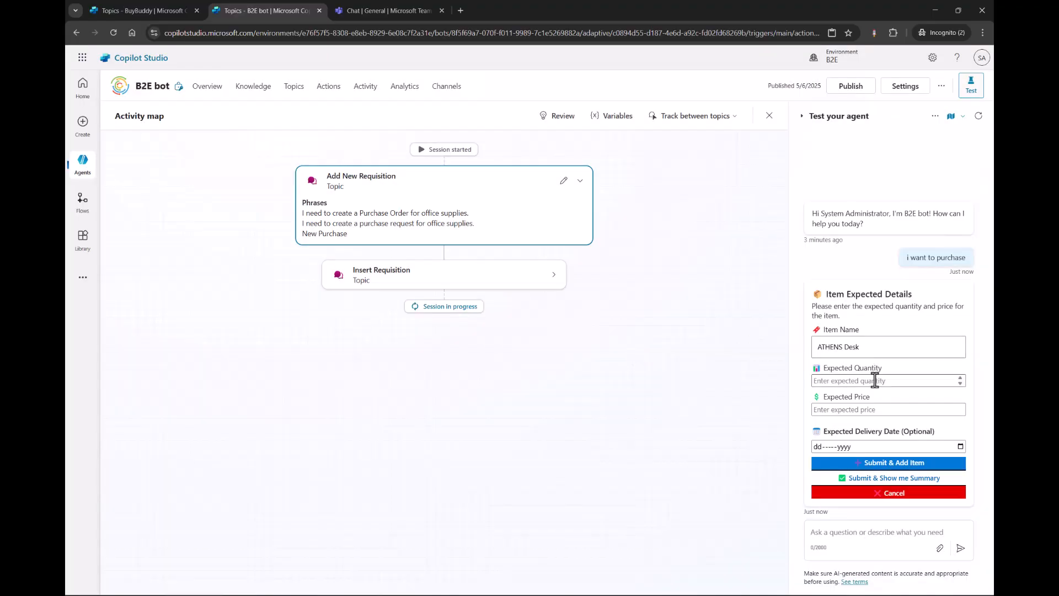
Set the expected quantity to 5, the expected price to 10000 and the expected delivery date to 29 May 2025
{"action": "left_click", "coordinate": [875, 381]}
{"action": "left_click", "coordinate": [593, 340]}
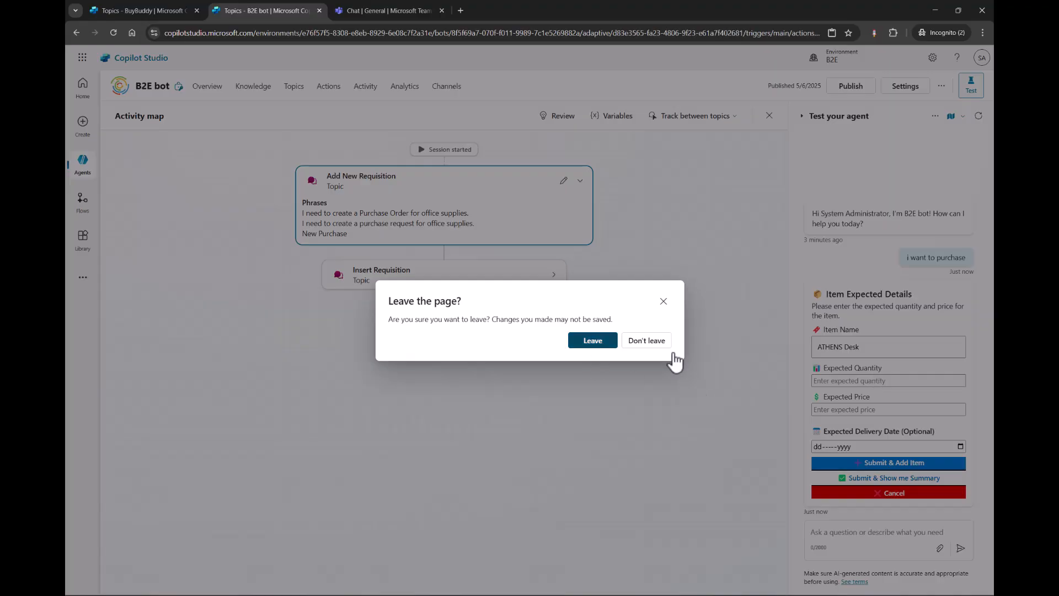
{"action": "left_click", "coordinate": [837, 381]}
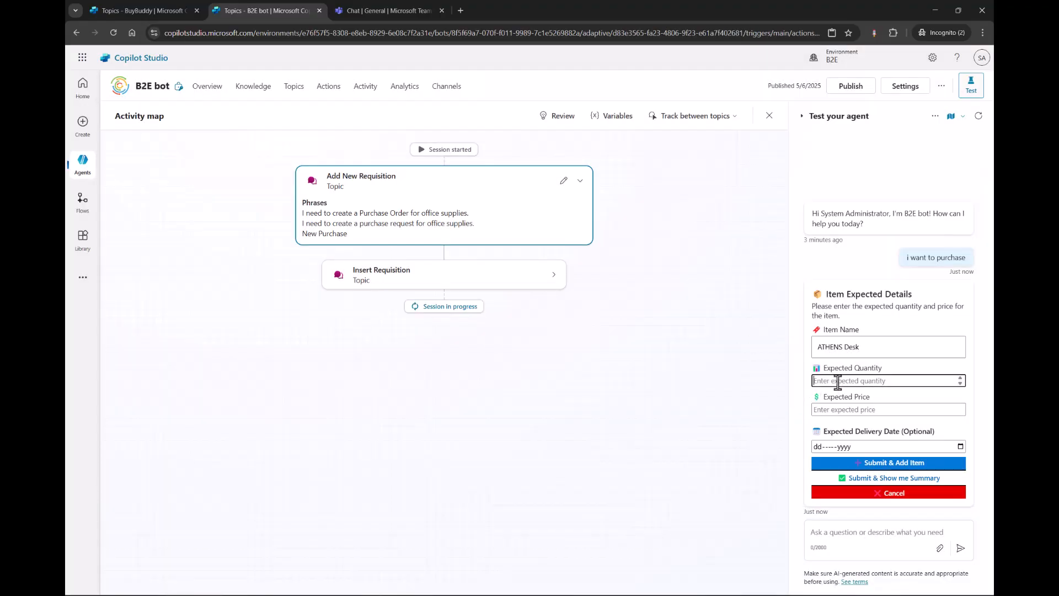
{"action": "type", "text": "5"}
{"action": "key", "text": "Tab"}
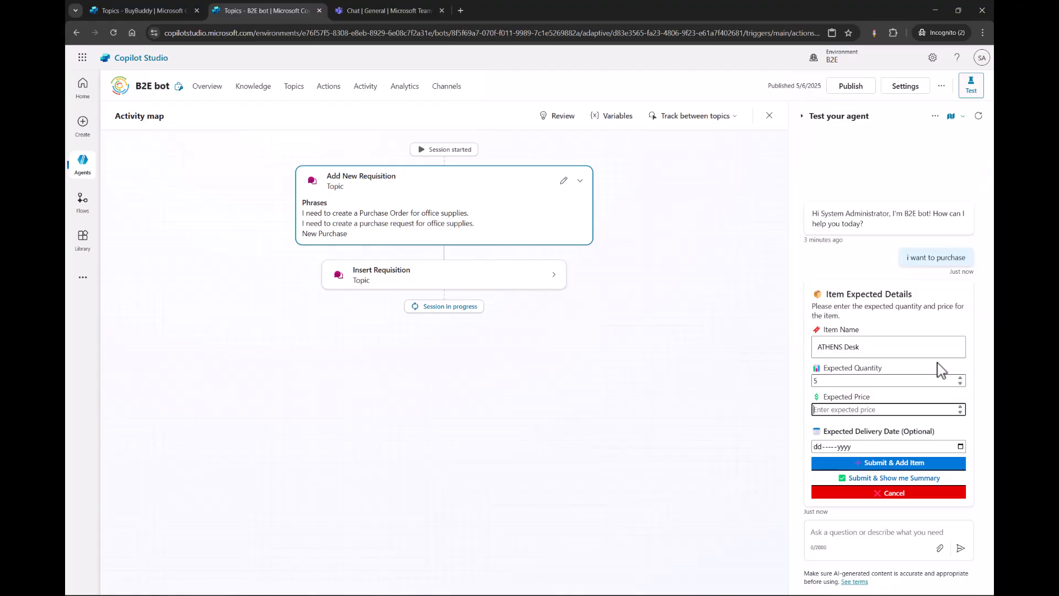
{"action": "type", "text": "10000"}
{"action": "left_click", "coordinate": [960, 446]}
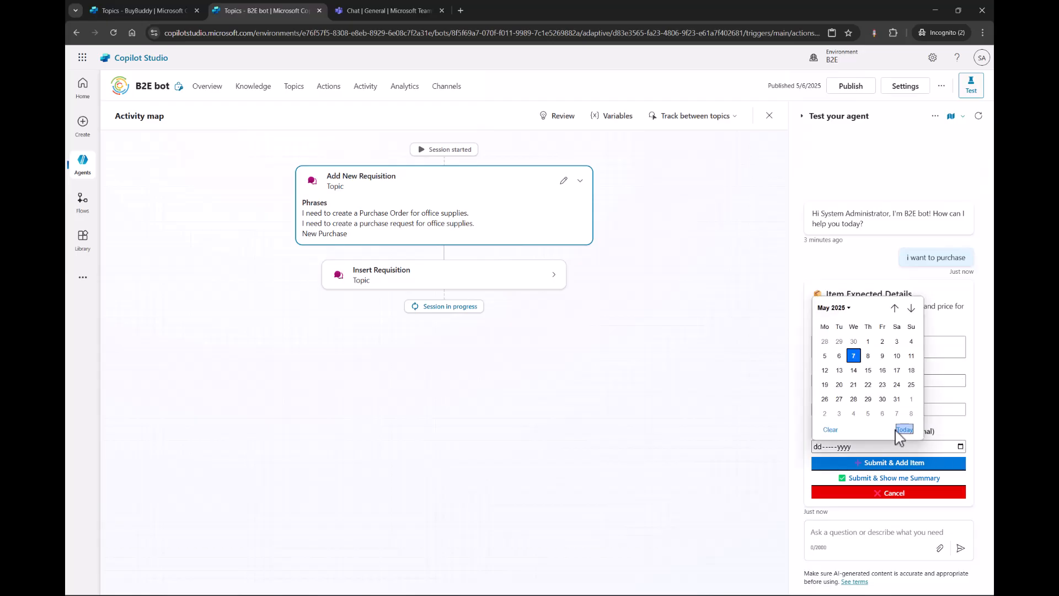
{"action": "left_click", "coordinate": [867, 398]}
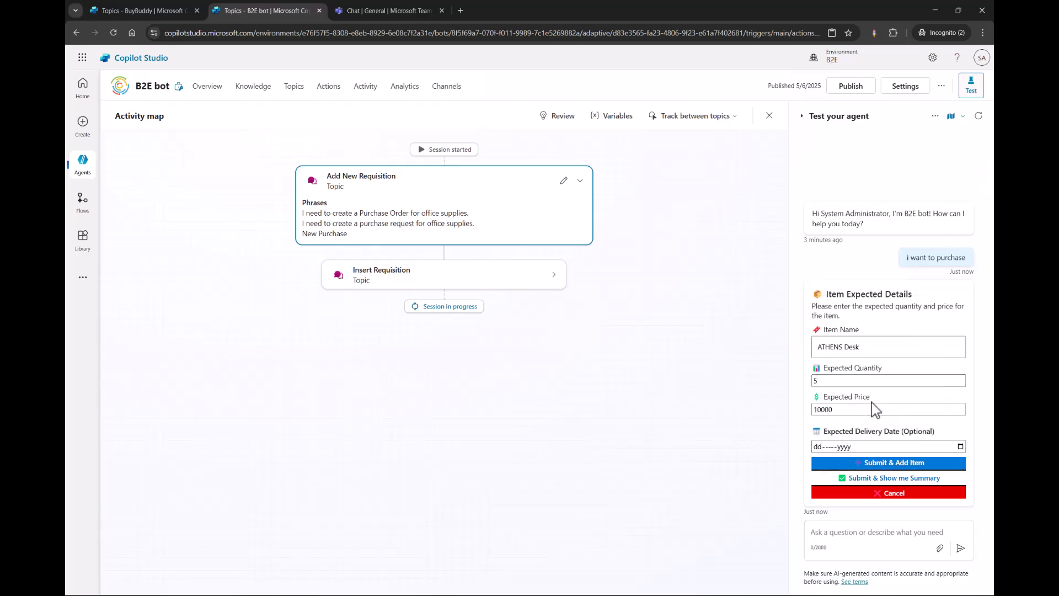
Submit the item details to get the requisition summary, and submit the requisition for approval
{"action": "left_click", "coordinate": [894, 482]}
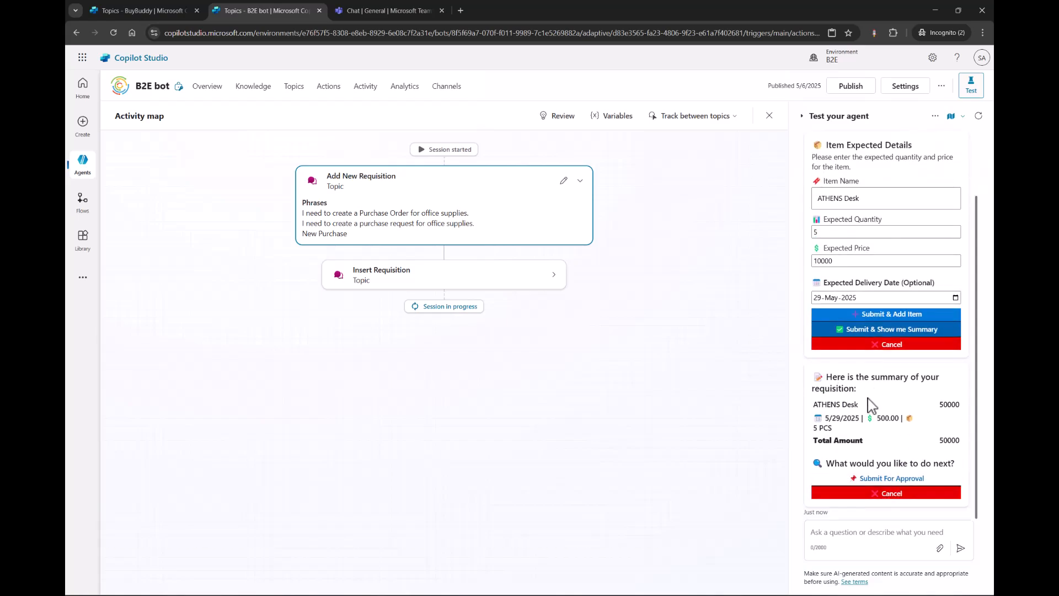
{"action": "left_click", "coordinate": [880, 492]}
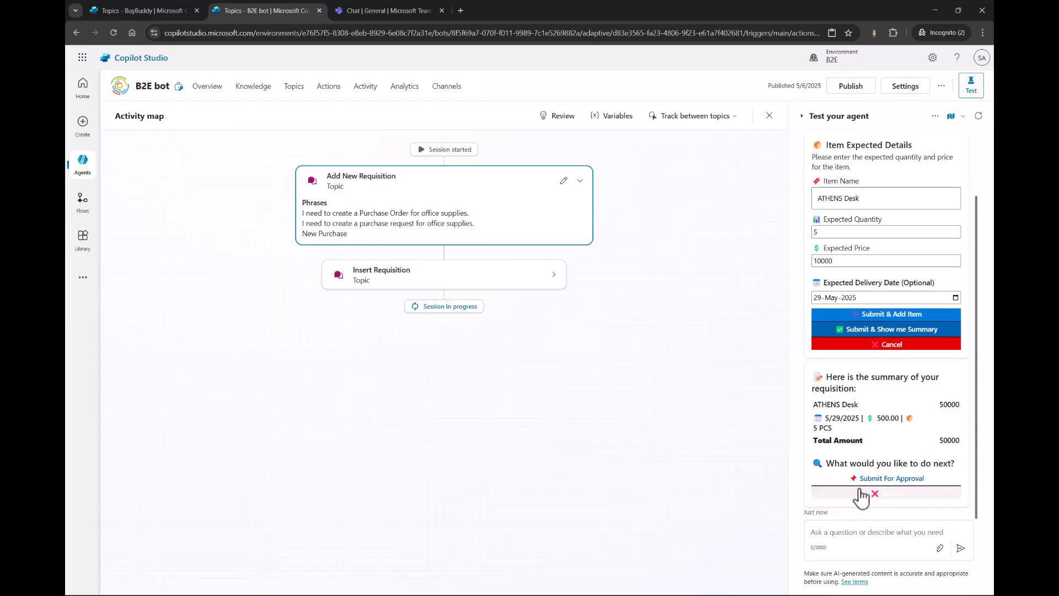
{"action": "left_click", "coordinate": [864, 480]}
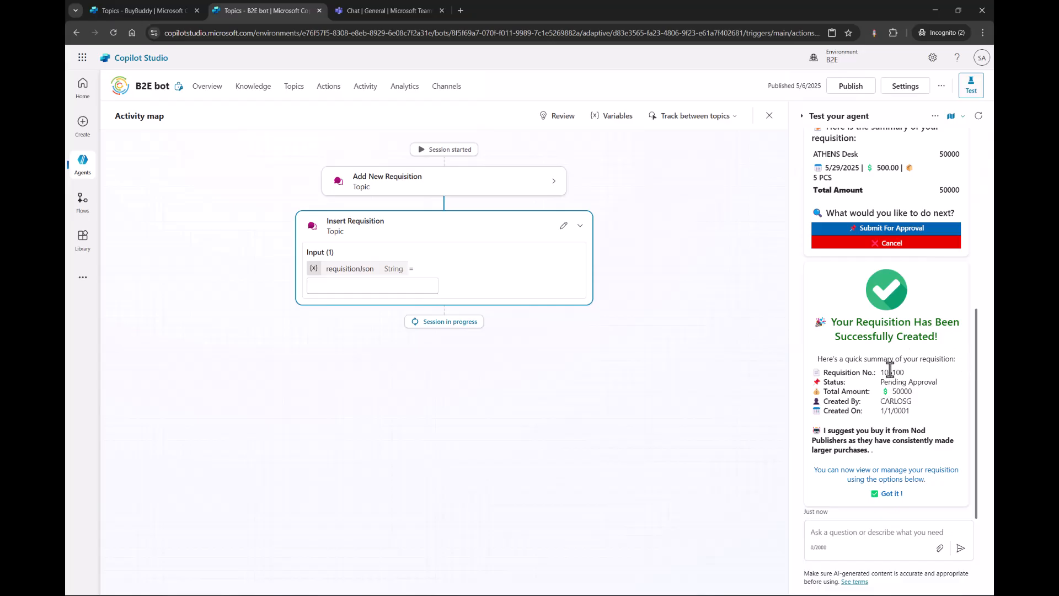
{"action": "scroll", "coordinate": [872, 336], "scroll_direction": "up", "scroll_amount": 1}
{"action": "scroll", "coordinate": [871, 336], "scroll_direction": "down", "scroll_amount": 1}
Switch to the Approval App in Teams and select the first blank-status requisition at the end of the list
{"action": "left_click", "coordinate": [416, 10]}
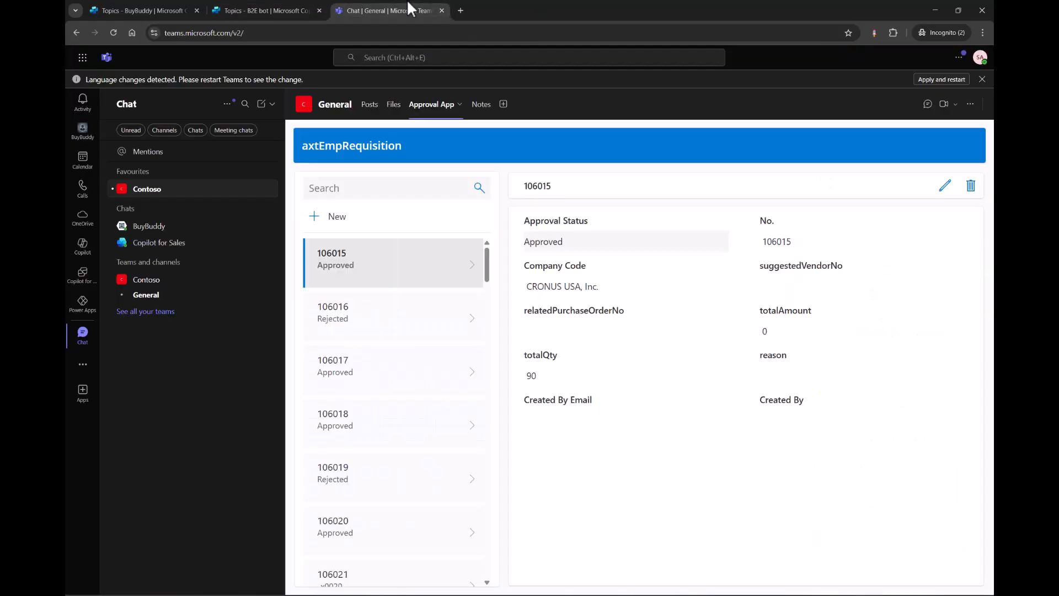
{"action": "scroll", "coordinate": [418, 378], "scroll_direction": "down", "scroll_amount": 20}
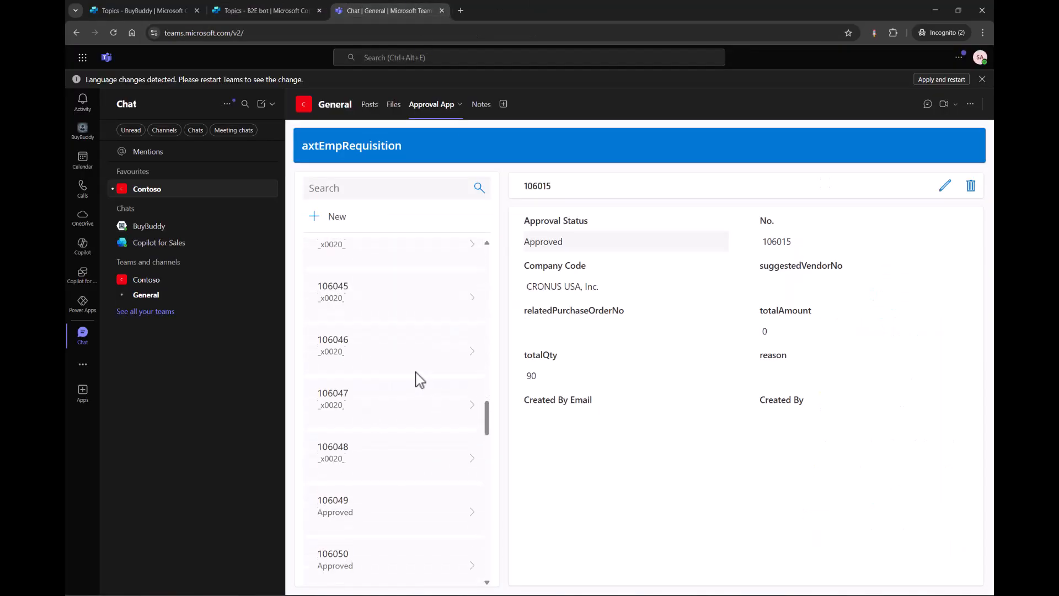
{"action": "scroll", "coordinate": [418, 378], "scroll_direction": "down", "scroll_amount": 5}
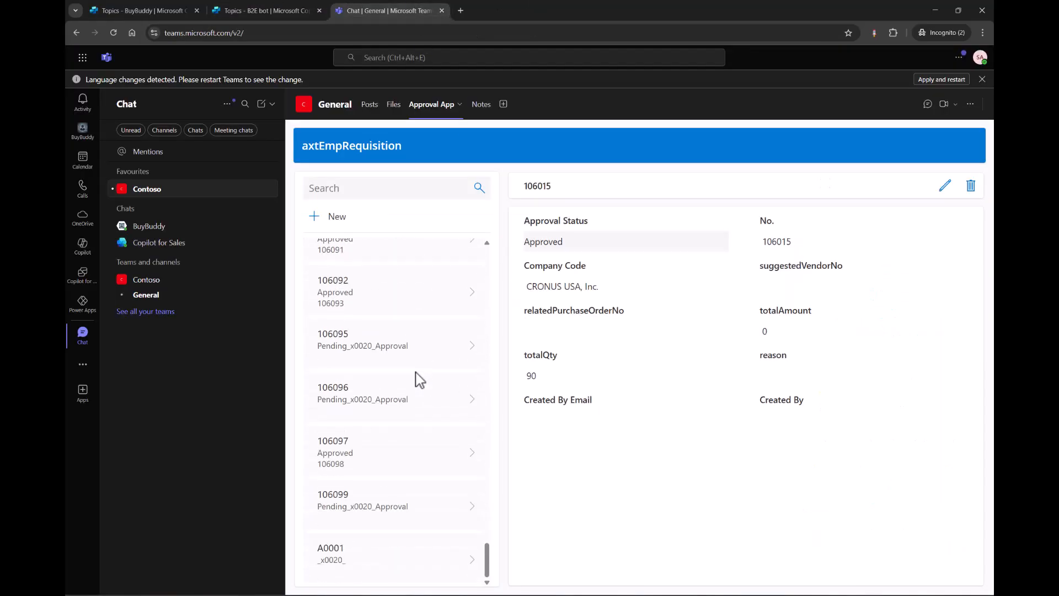
{"action": "left_click", "coordinate": [473, 512]}
{"action": "left_click", "coordinate": [462, 502]}
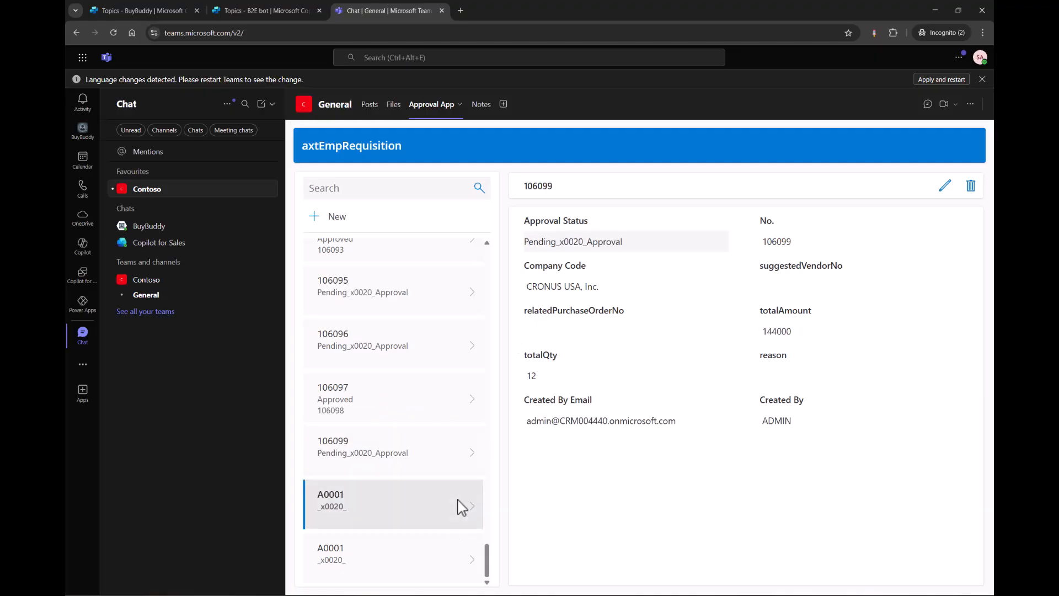
Set the selected requisition's approval status to Approved and save the record
{"action": "left_click", "coordinate": [945, 185]}
{"action": "left_click", "coordinate": [717, 241]}
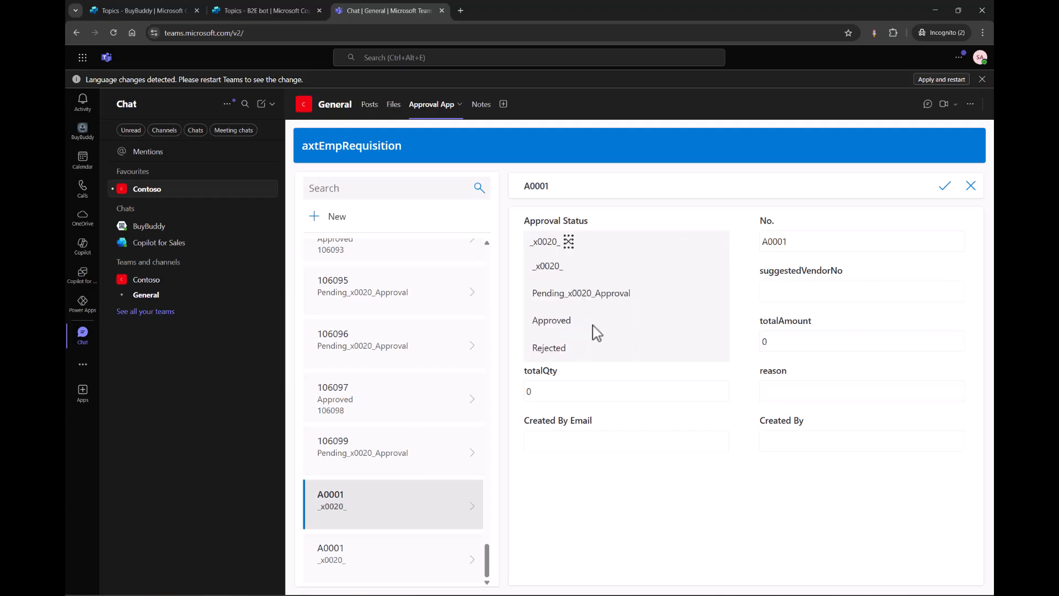
{"action": "left_click", "coordinate": [578, 323]}
{"action": "left_click", "coordinate": [946, 187]}
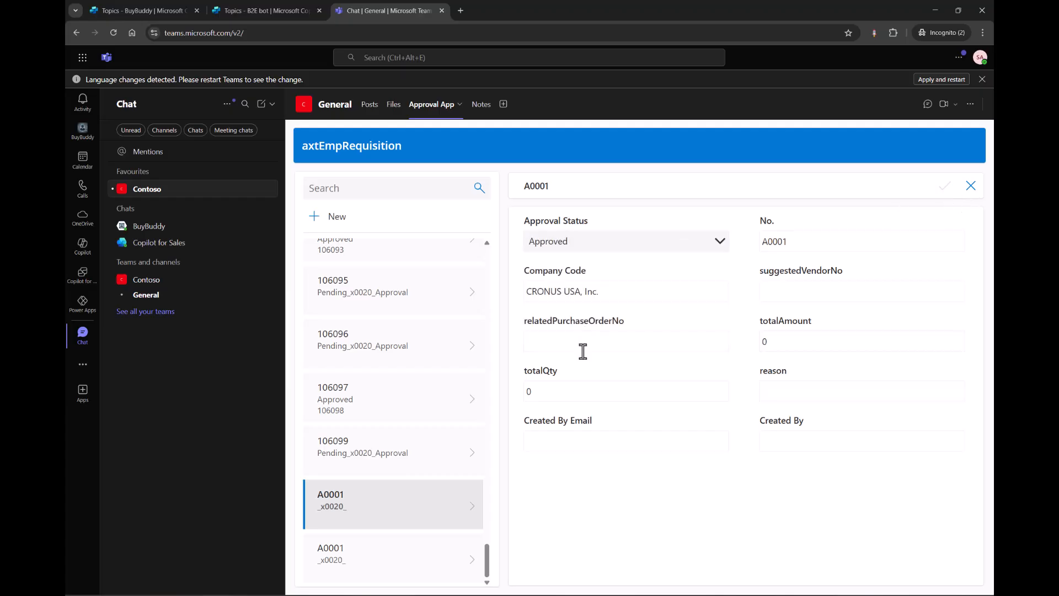
Try to change the pending requisition with total amount 144000 to Approved, and cancel the edit
{"action": "left_click", "coordinate": [462, 461]}
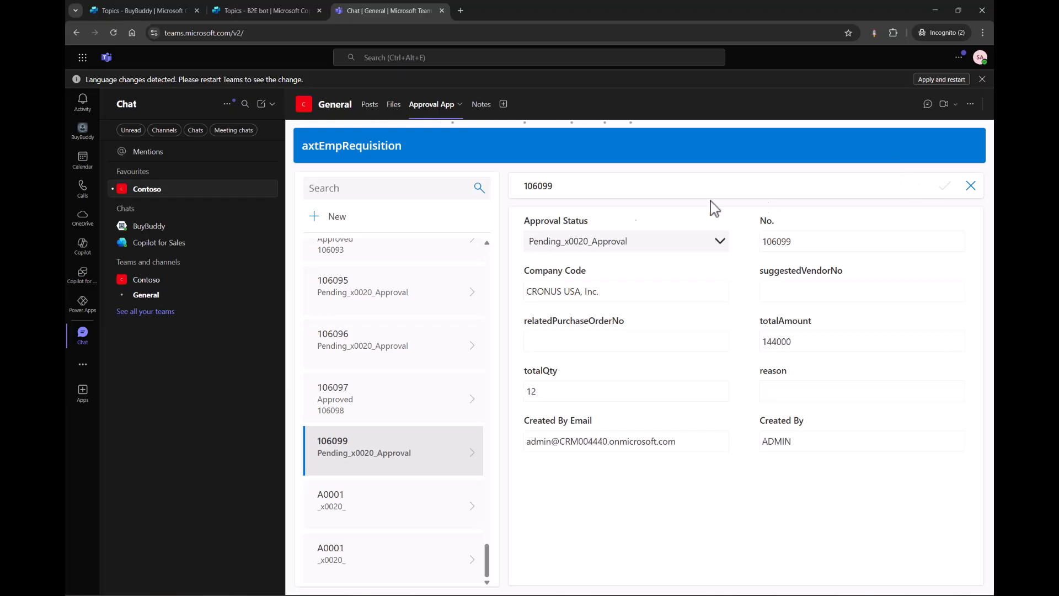
{"action": "left_click", "coordinate": [720, 241]}
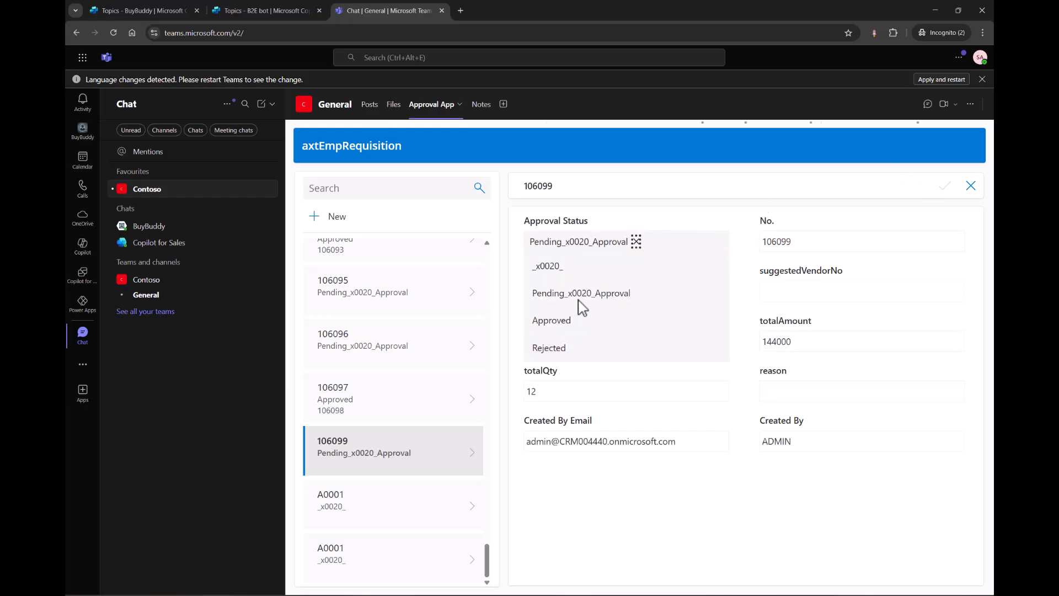
{"action": "left_click", "coordinate": [574, 321]}
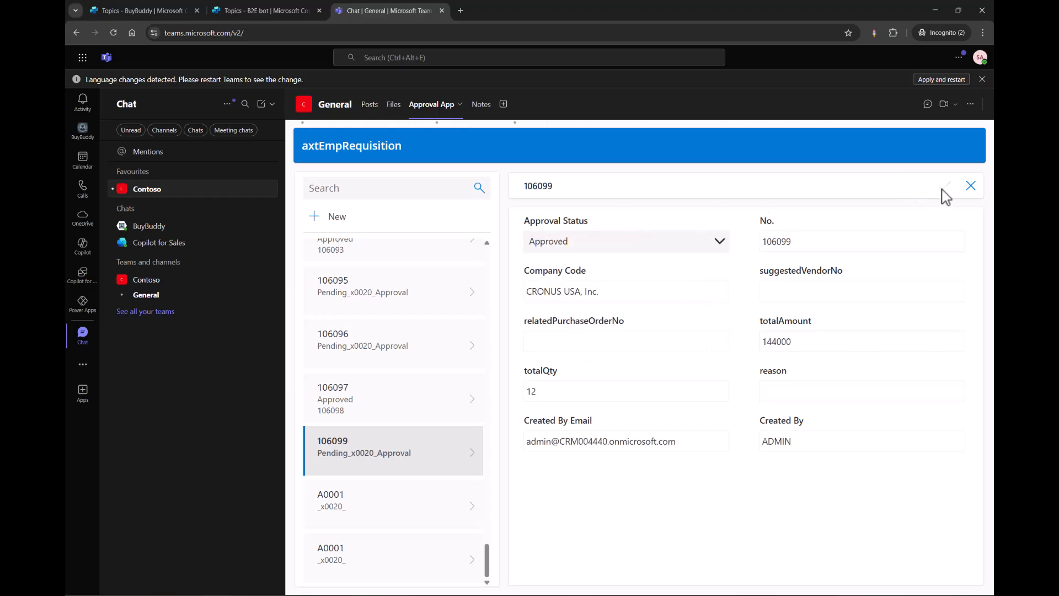
{"action": "left_click", "coordinate": [970, 187]}
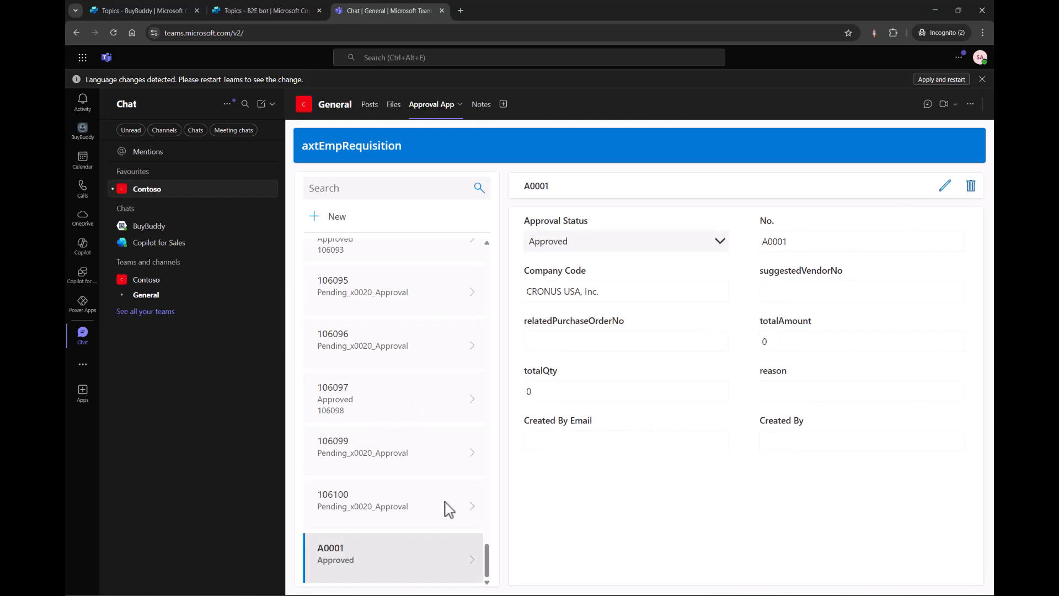
Return to the B2E bot in Copilot Studio and review the vendor suggestion text in the requisition-created card
{"action": "left_click", "coordinate": [230, 8]}
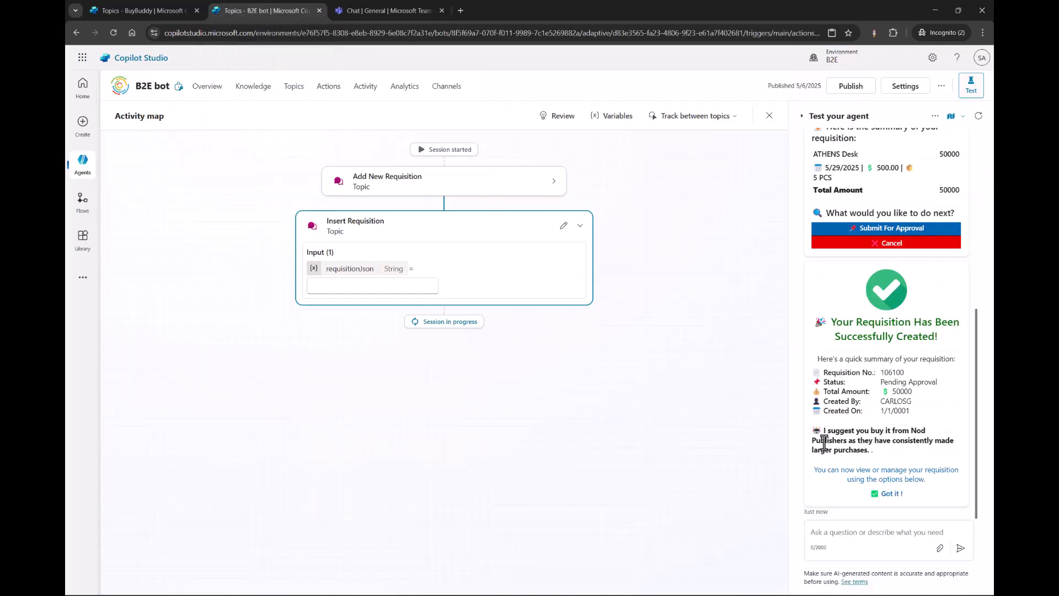
{"action": "left_click_drag", "start_coordinate": [812, 430], "coordinate": [884, 462]}
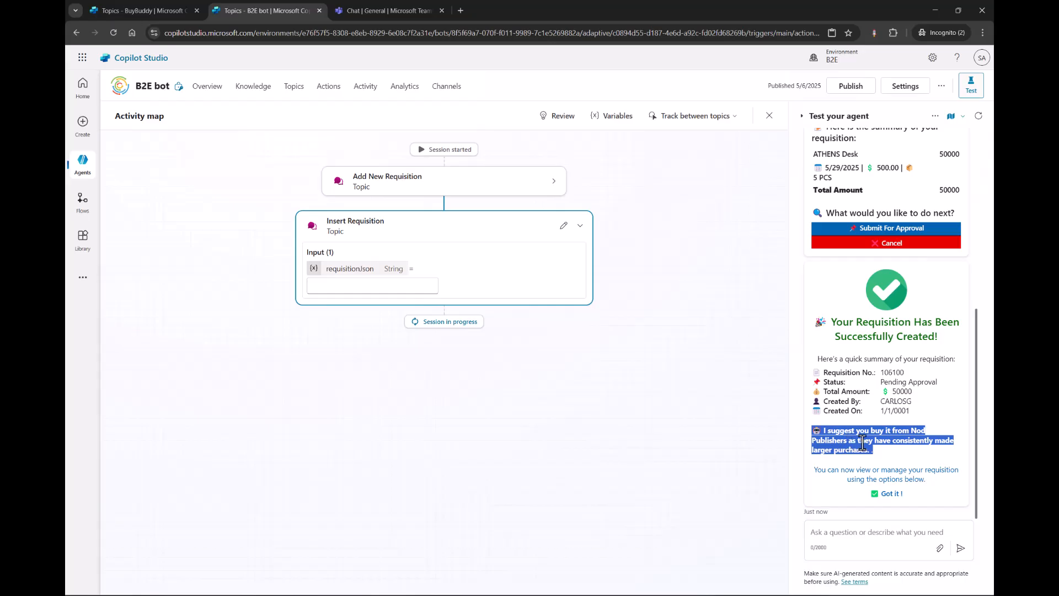
{"action": "left_click_drag", "start_coordinate": [878, 451], "coordinate": [813, 441]}
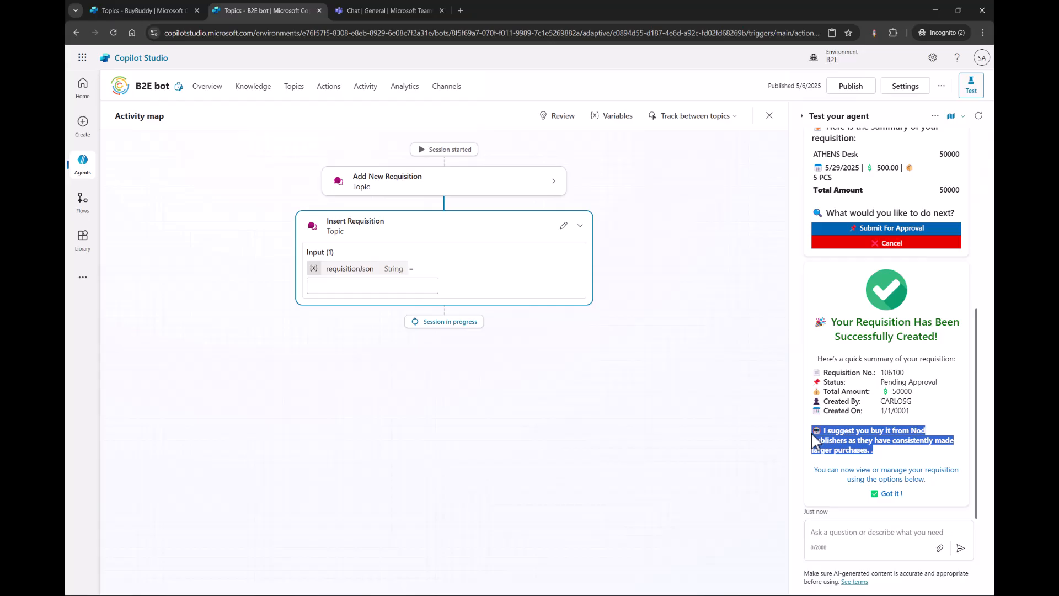